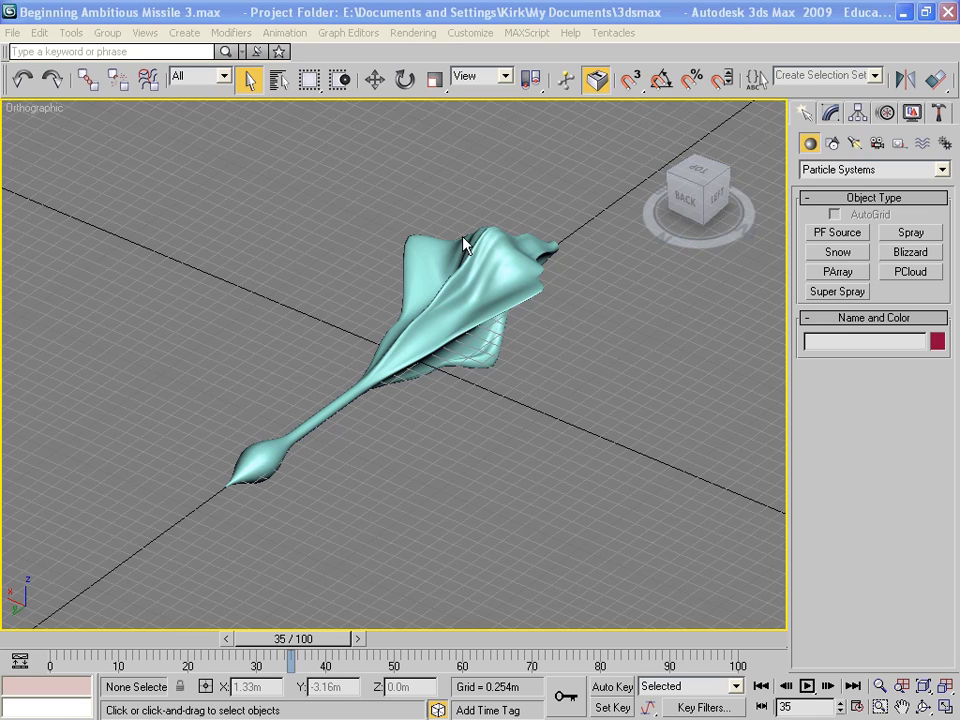
Select the Loft01 missile and switch the Create geometry category to Particle Systems
click(450, 315)
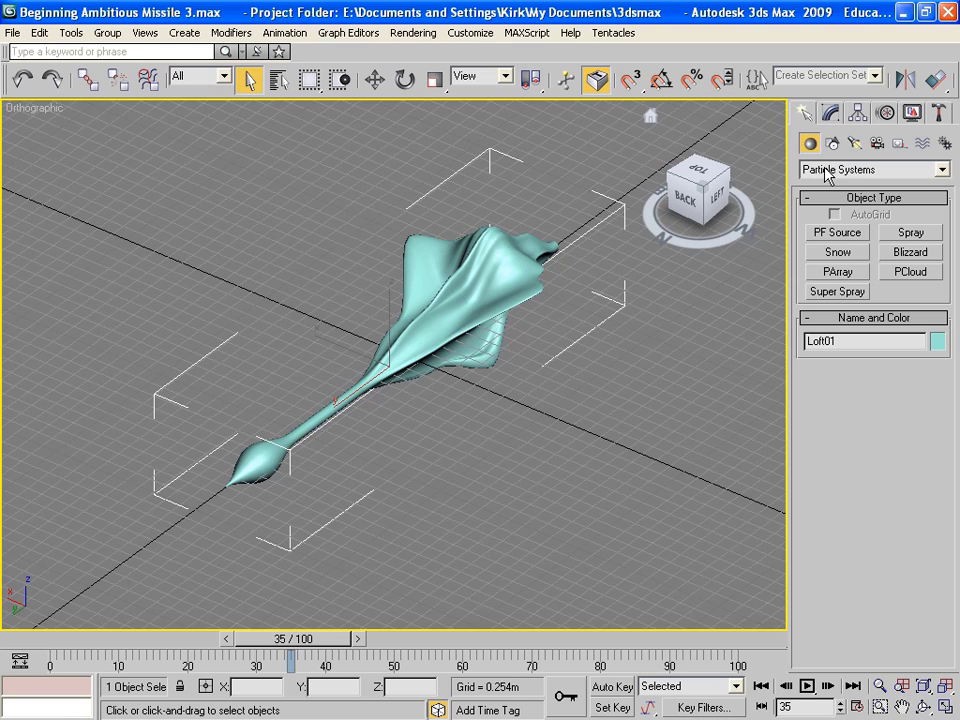
click(935, 168)
click(942, 172)
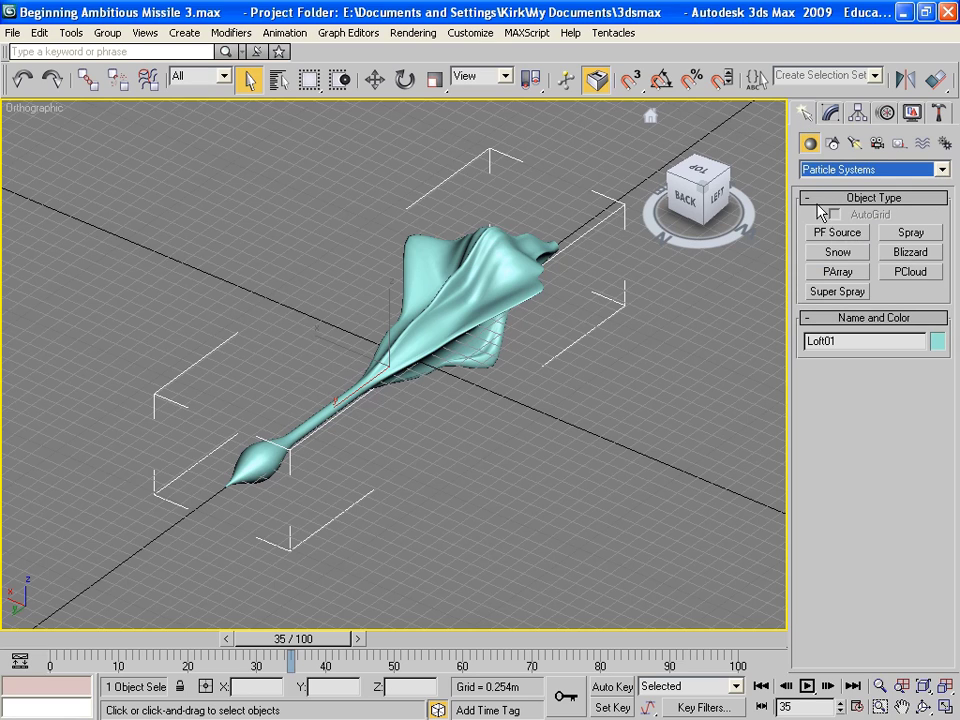
Place a PArray emitter in the viewport and preview the empty playback
click(838, 272)
click(596, 485)
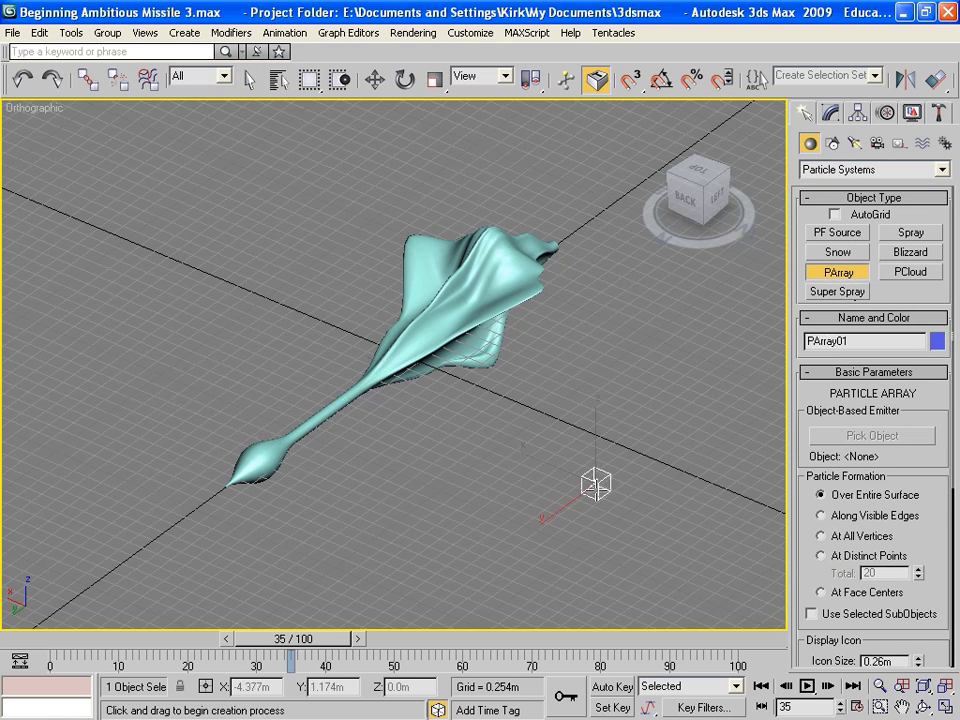
click(806, 686)
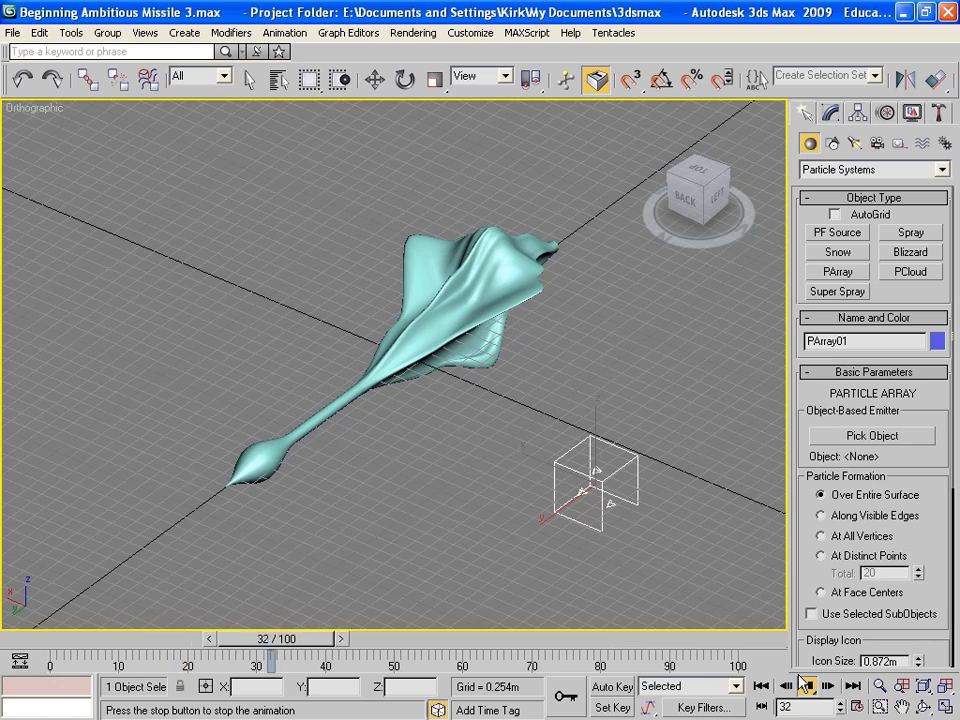
click(761, 686)
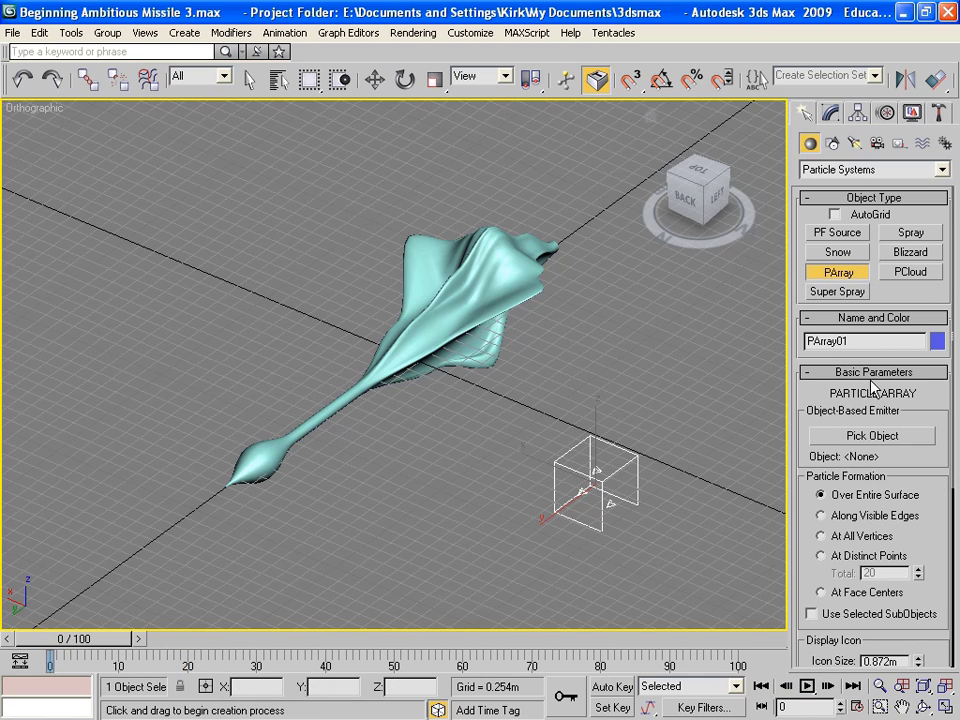
Pick Loft01 as the PArray emitter object and play to watch particles emit
click(877, 440)
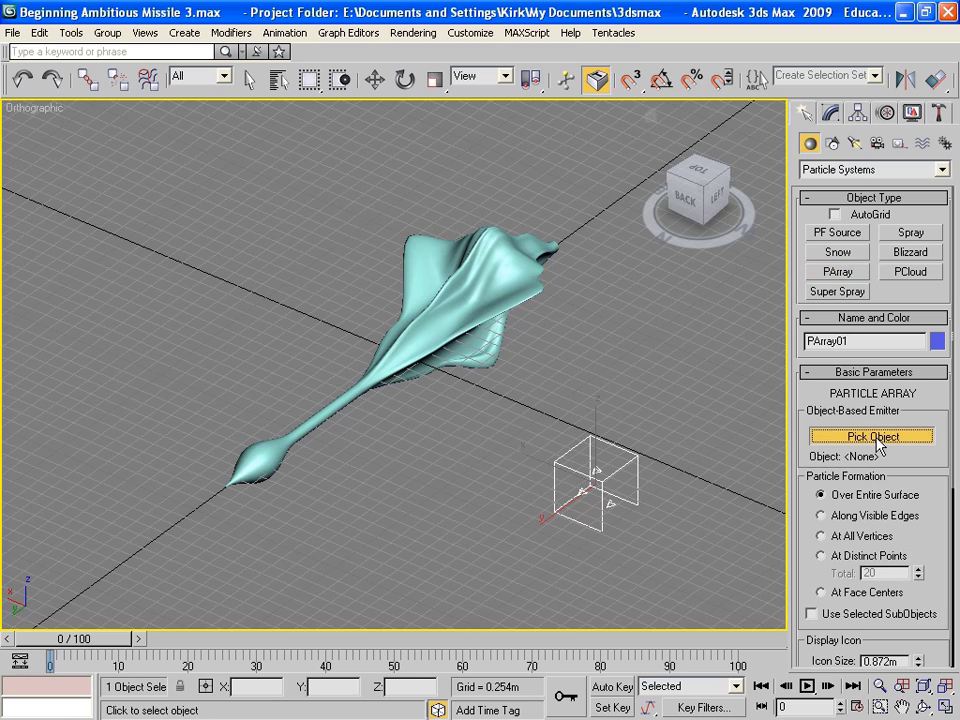
click(476, 275)
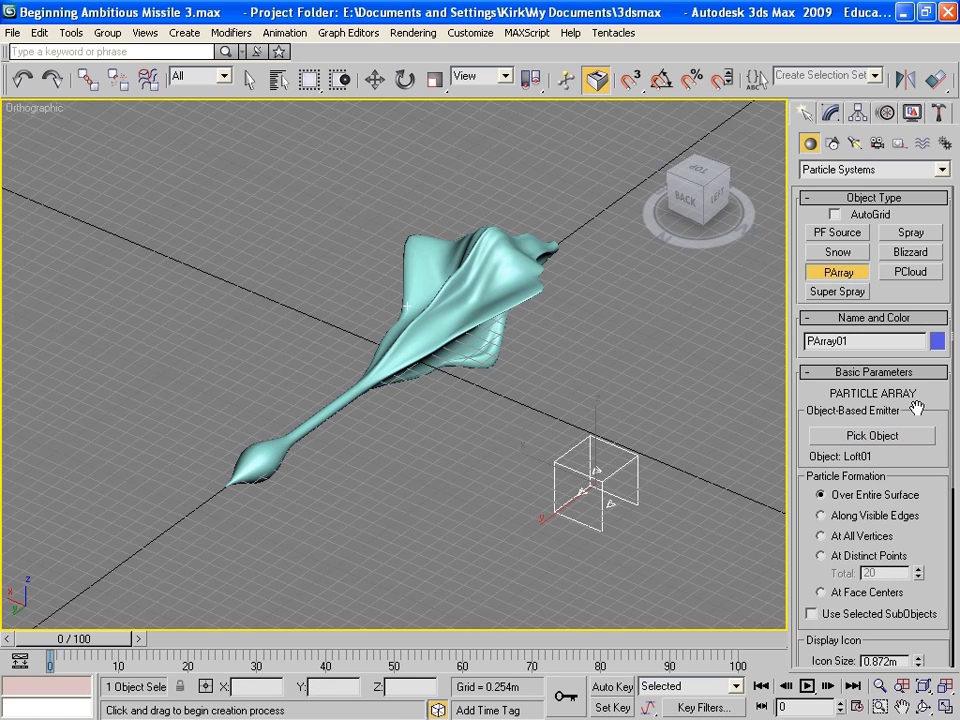
click(808, 686)
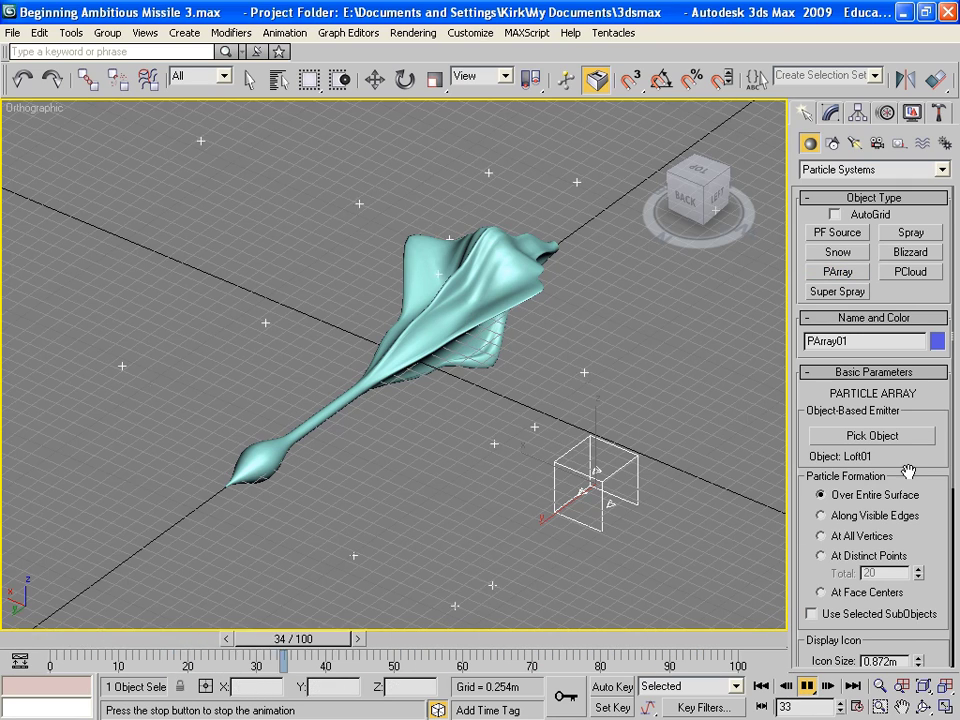
Display PArray01 particles as Mesh, with Emit Start 10, and Emit Stop, Display Until and Life 300
drag(913, 470, 853, 297)
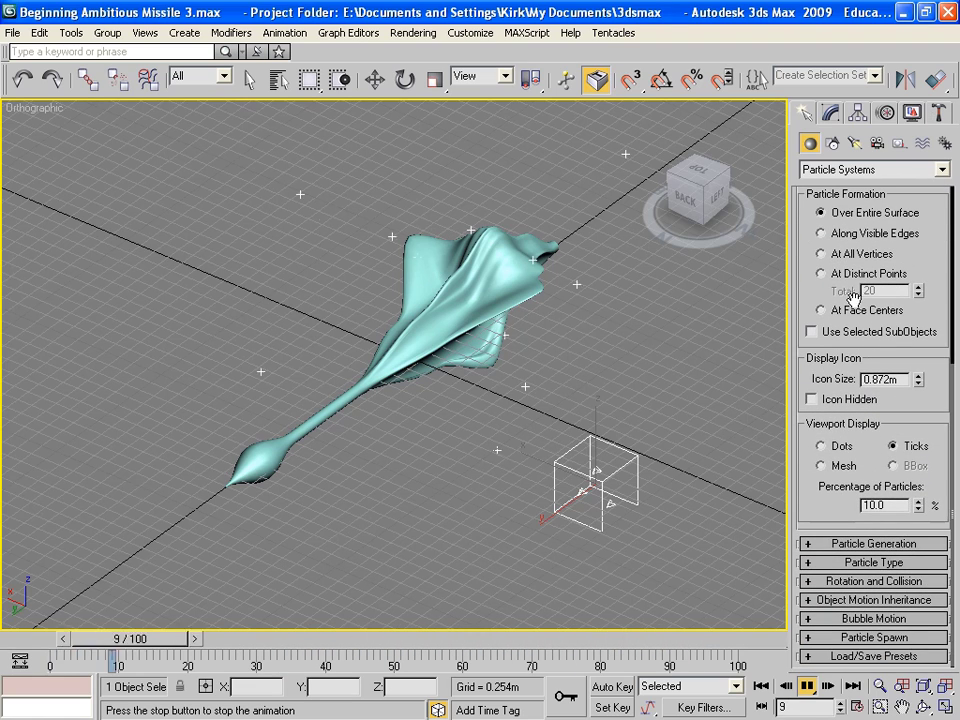
click(821, 465)
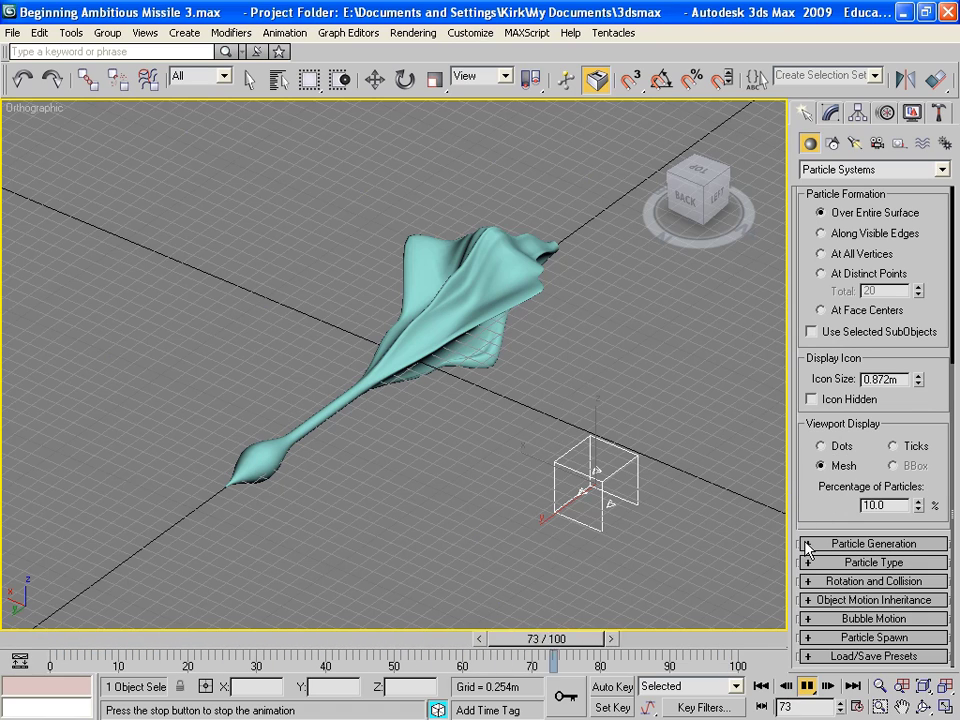
click(809, 546)
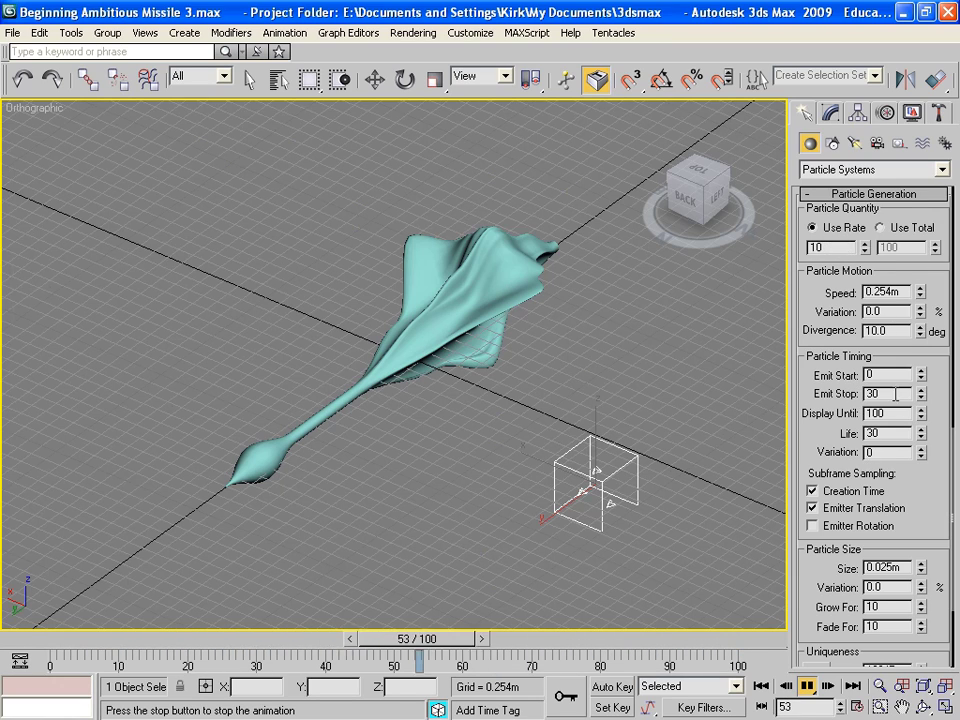
double_click(870, 375)
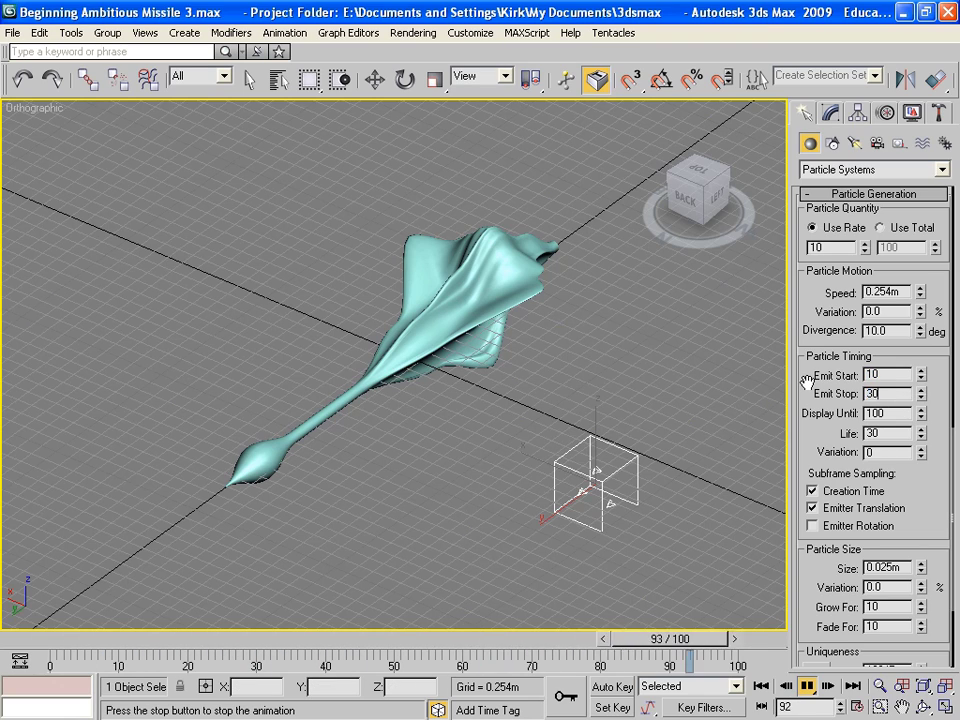
text(0)
key(Return)
key(Tab)
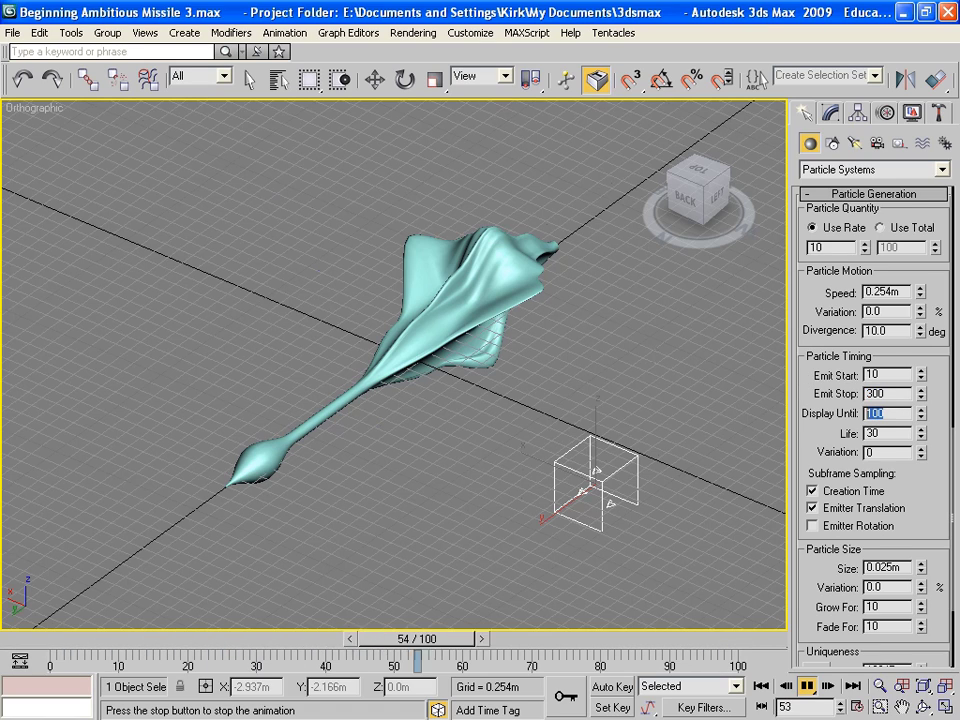
text(300)
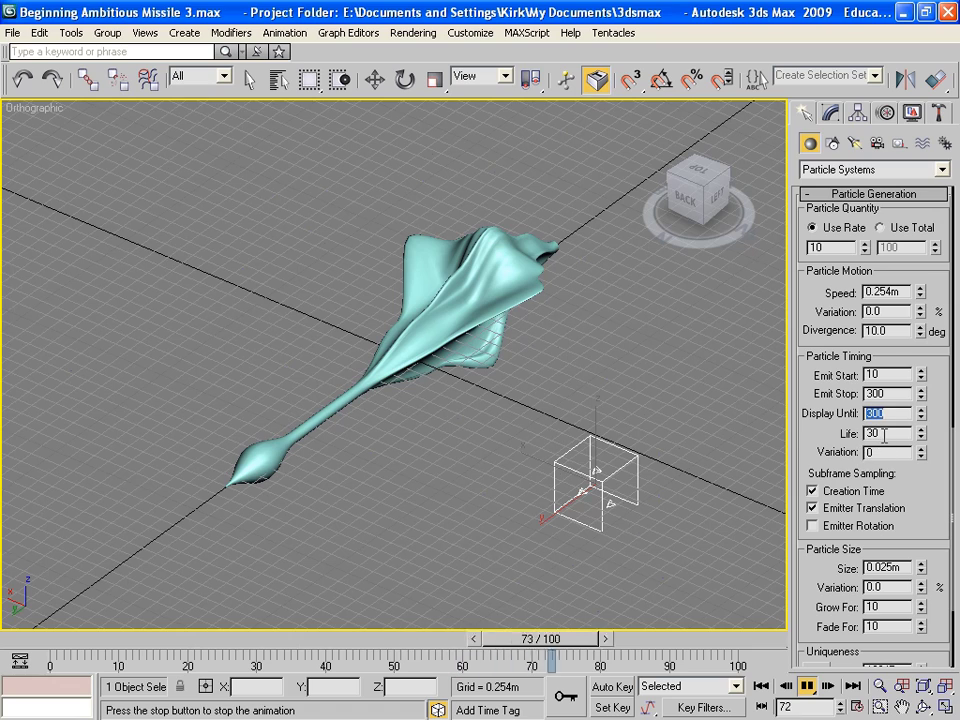
key(Tab)
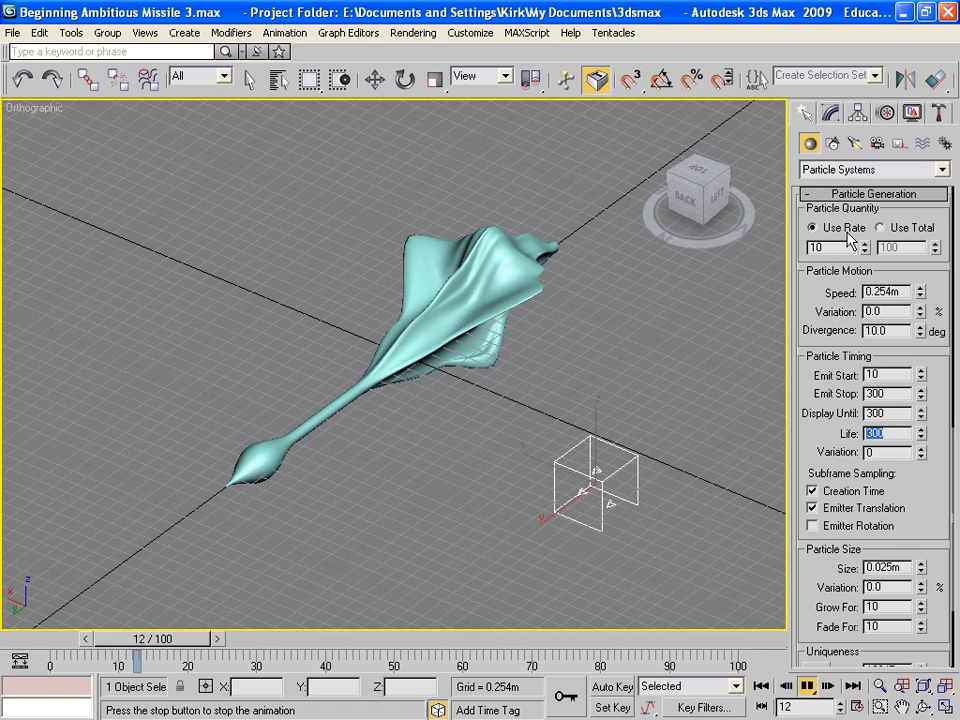
Switch PArray01's particle type to Object Fragments
drag(915, 521, 915, 424)
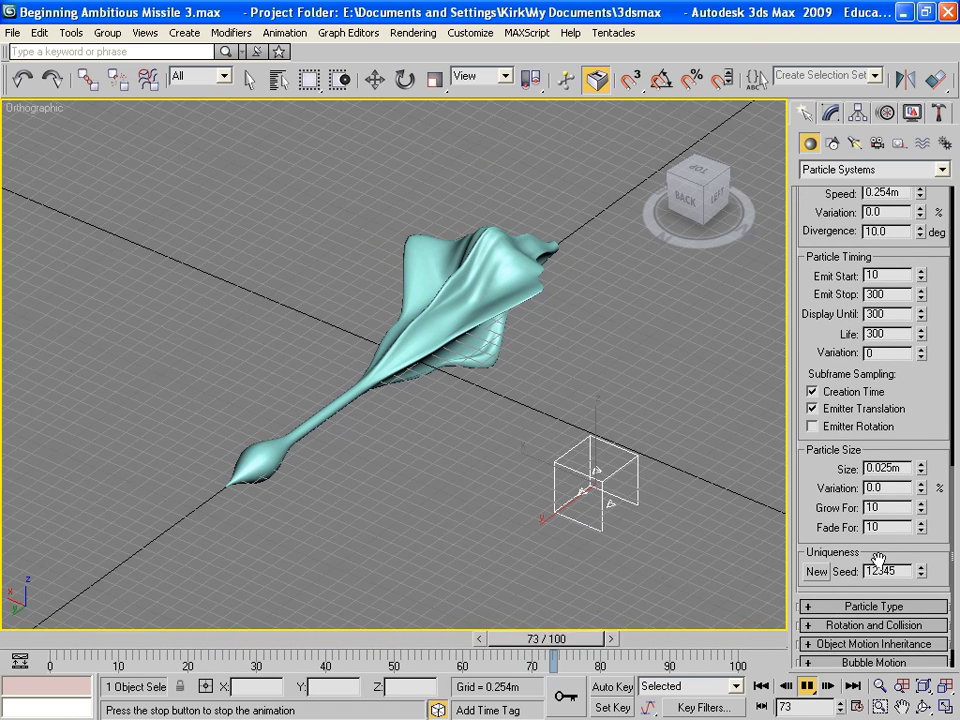
click(801, 607)
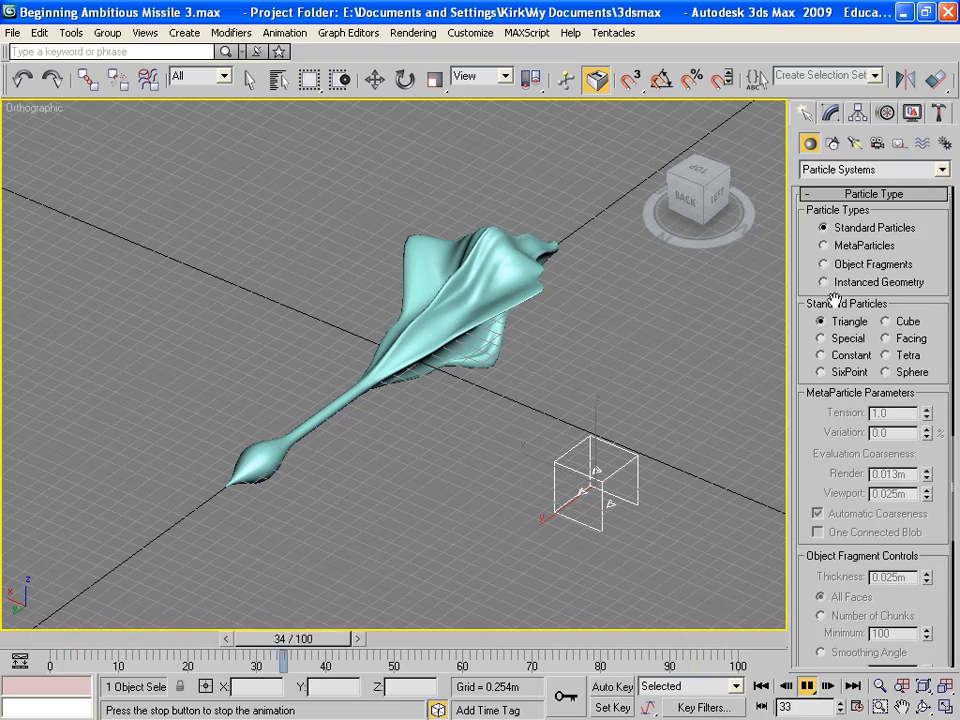
click(824, 265)
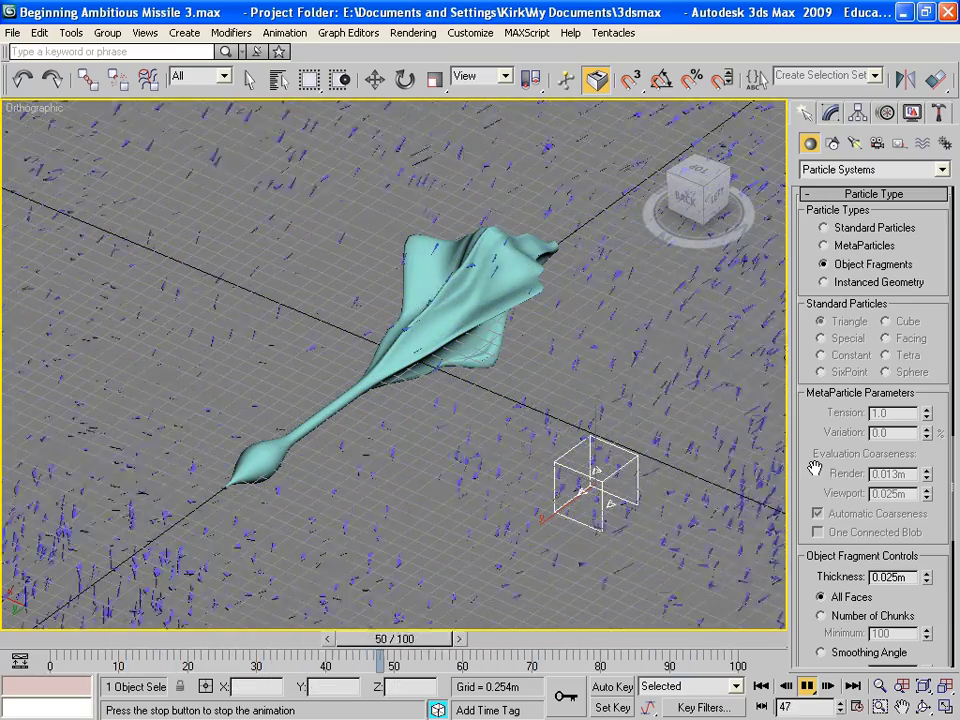
scroll(815, 468, down, 3)
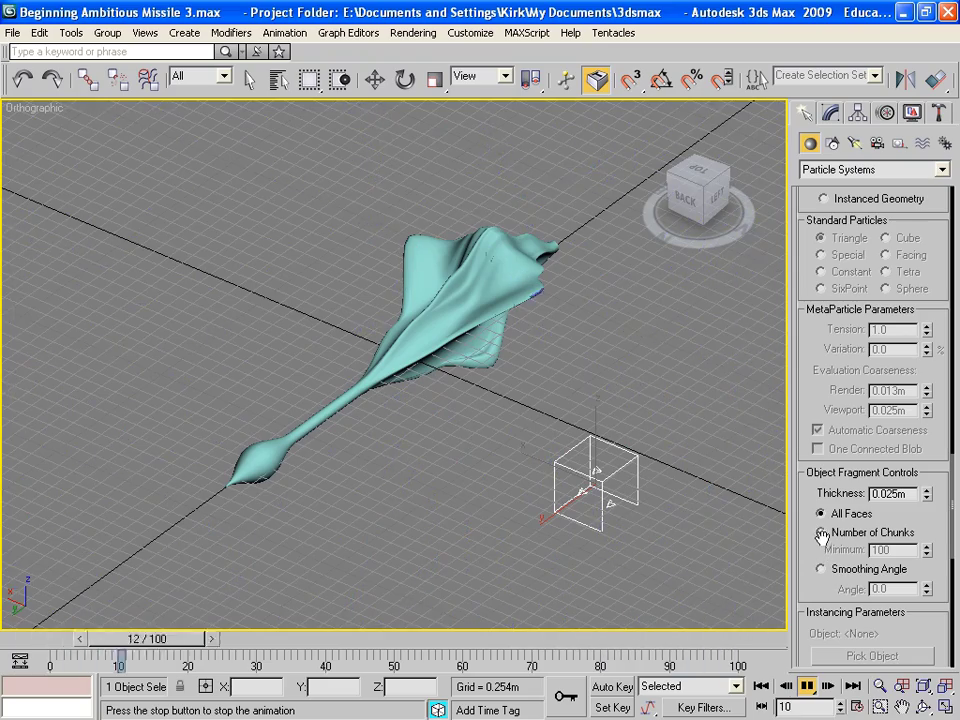
Split the fragments by Number of Chunks with a minimum of 45
click(822, 534)
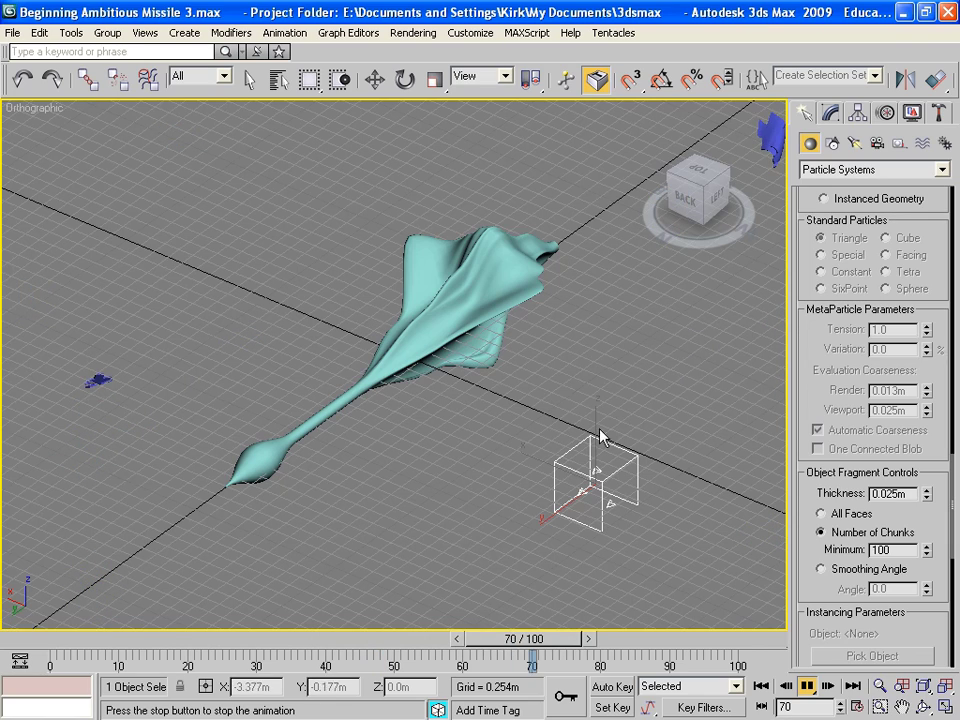
double_click(858, 550)
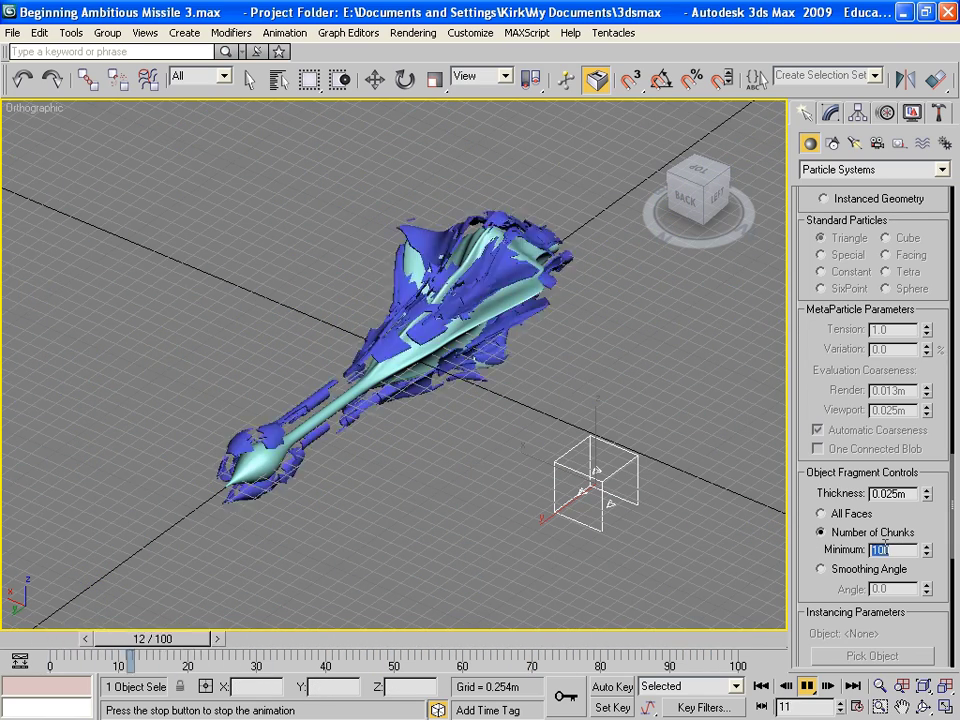
text(25)
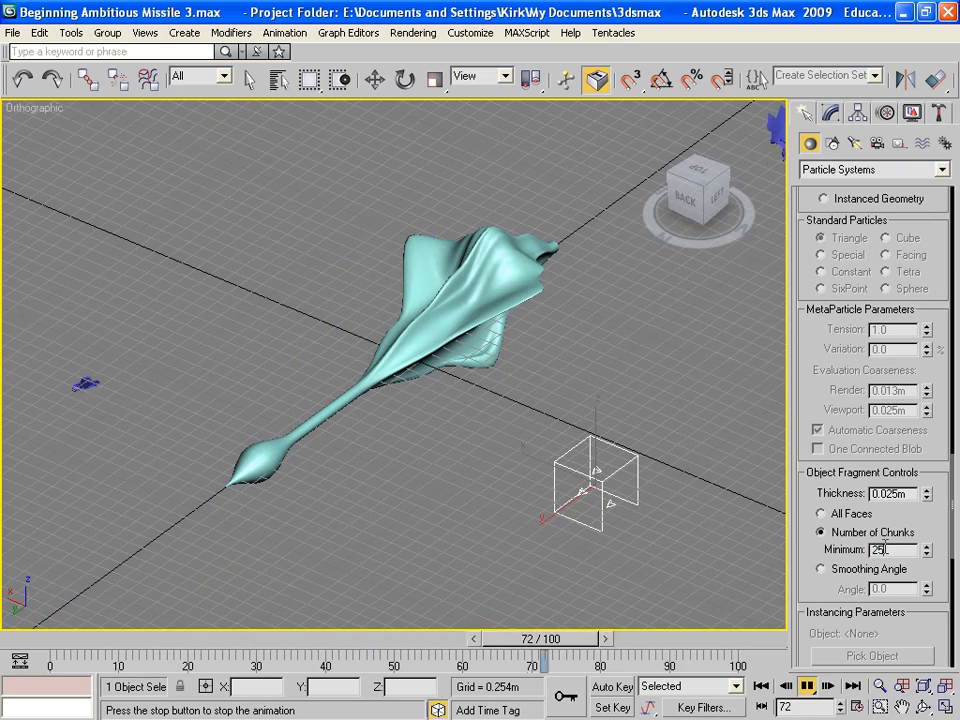
key(Return)
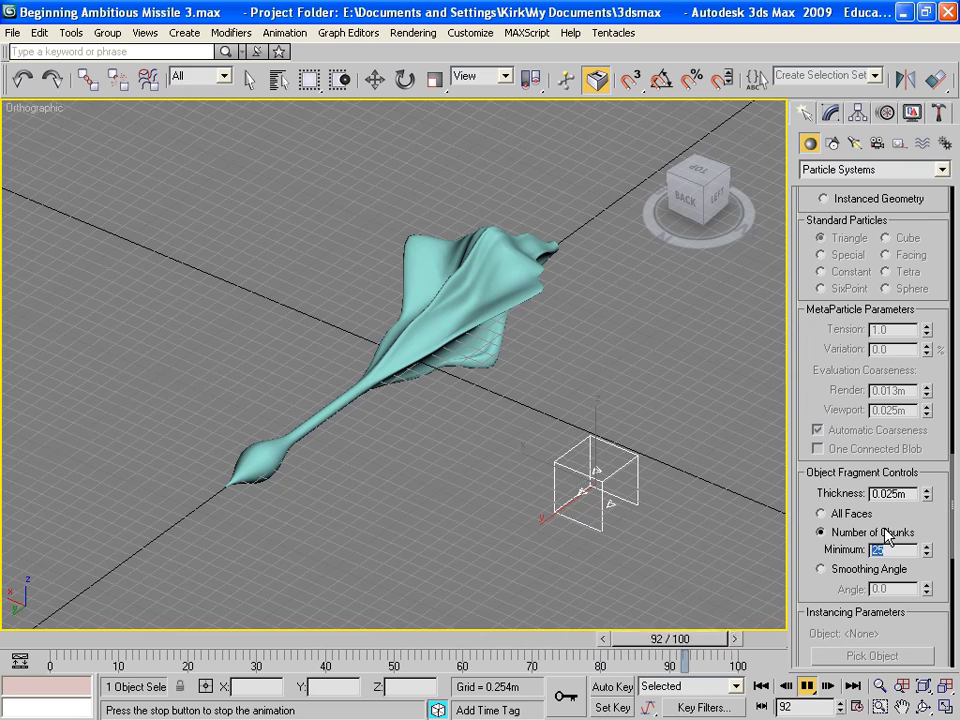
text(45)
key(Return)
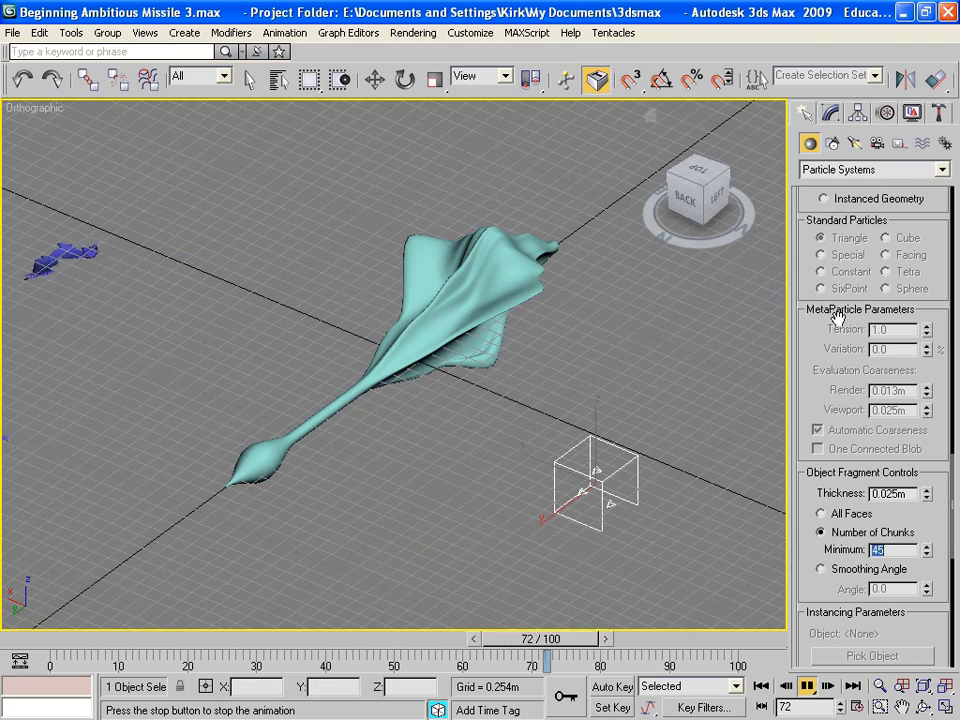
scroll(825, 450, up, 5)
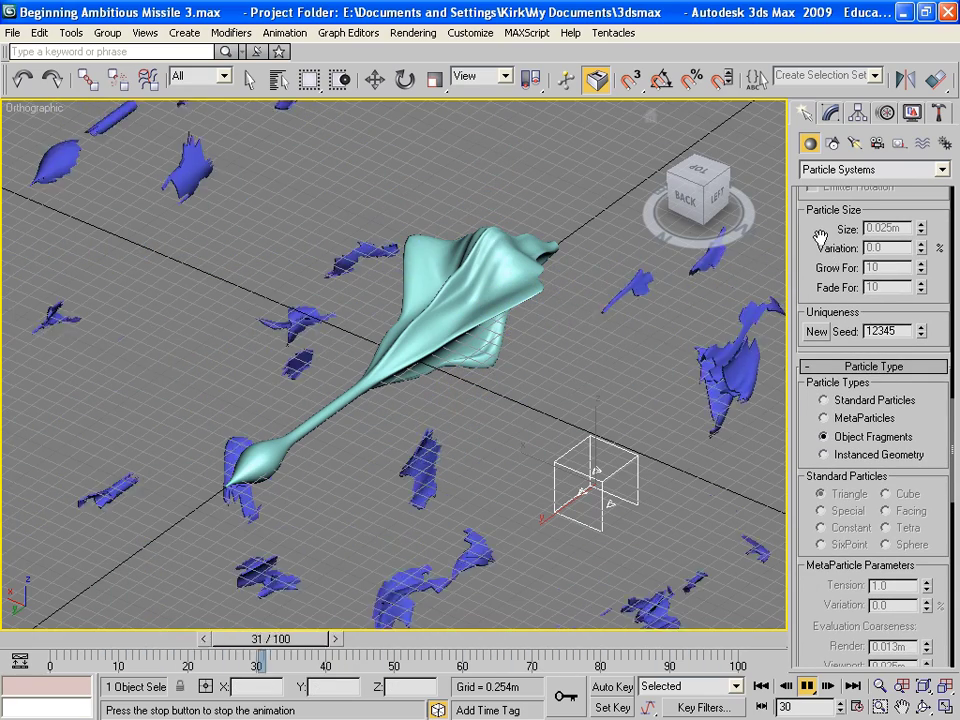
Expand Rotation and Collision and try trial Spin Time values while replaying the animation
scroll(820, 296, up, 3)
scroll(817, 338, down, 5)
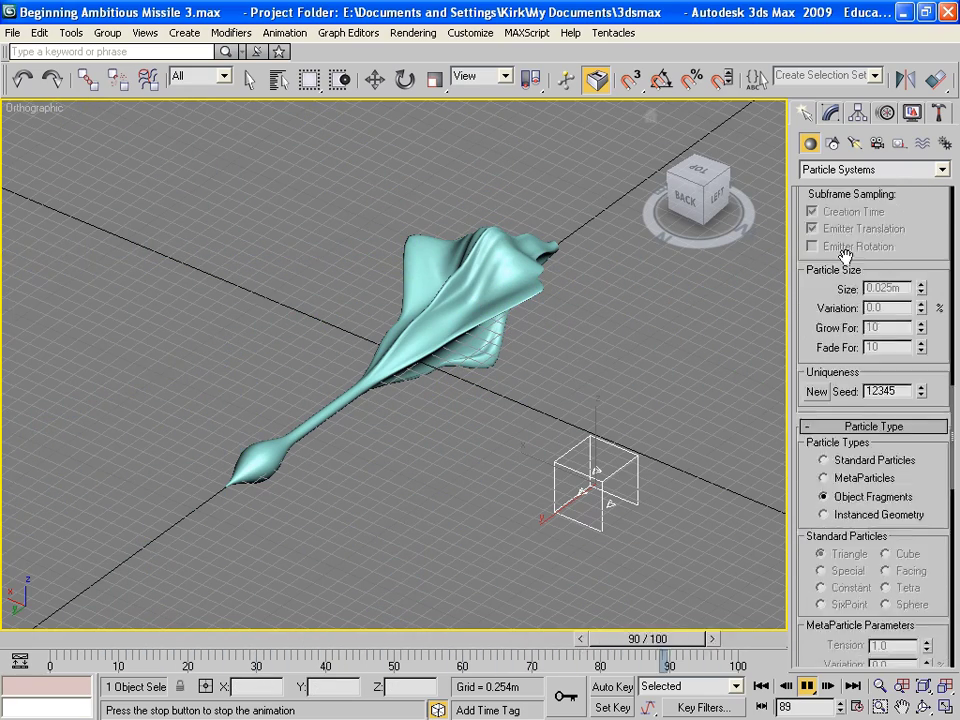
scroll(836, 612, down, 5)
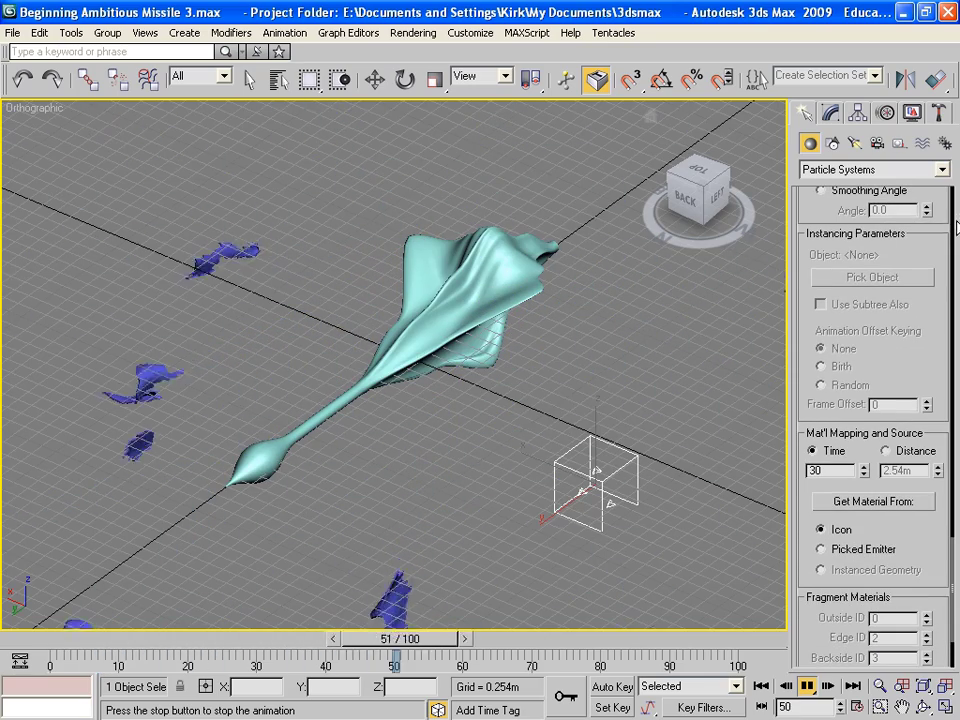
scroll(898, 197, down, 1)
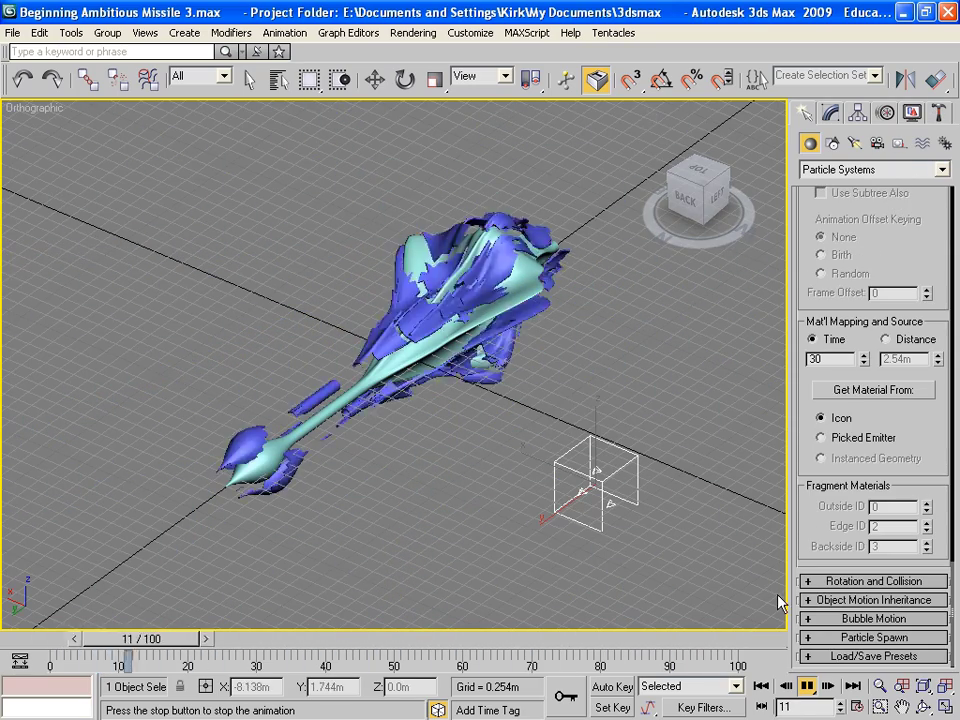
click(808, 583)
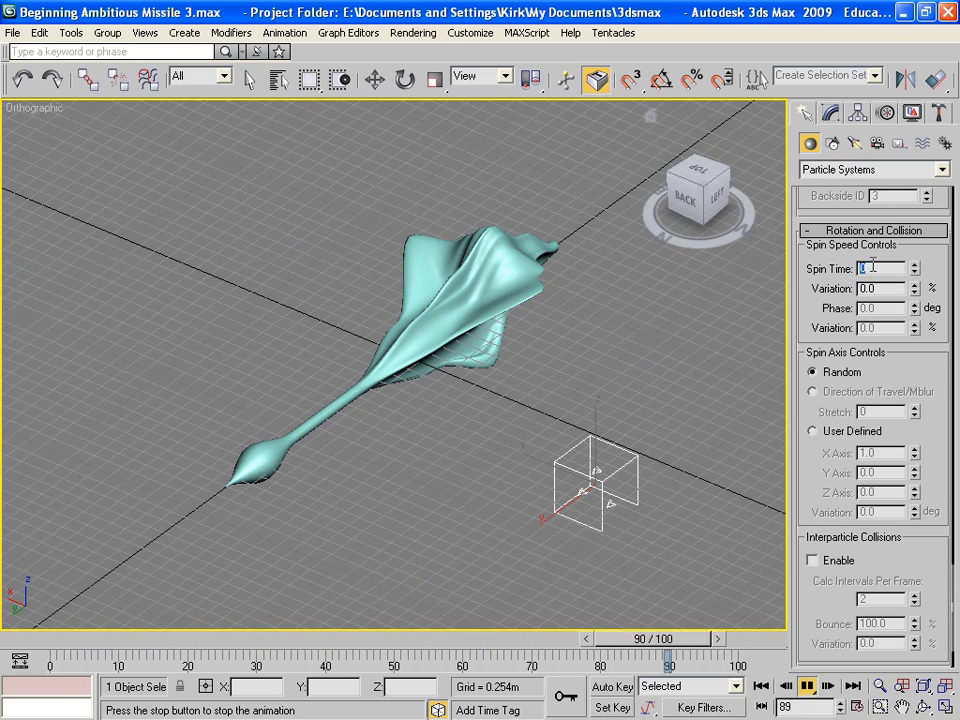
text(25)
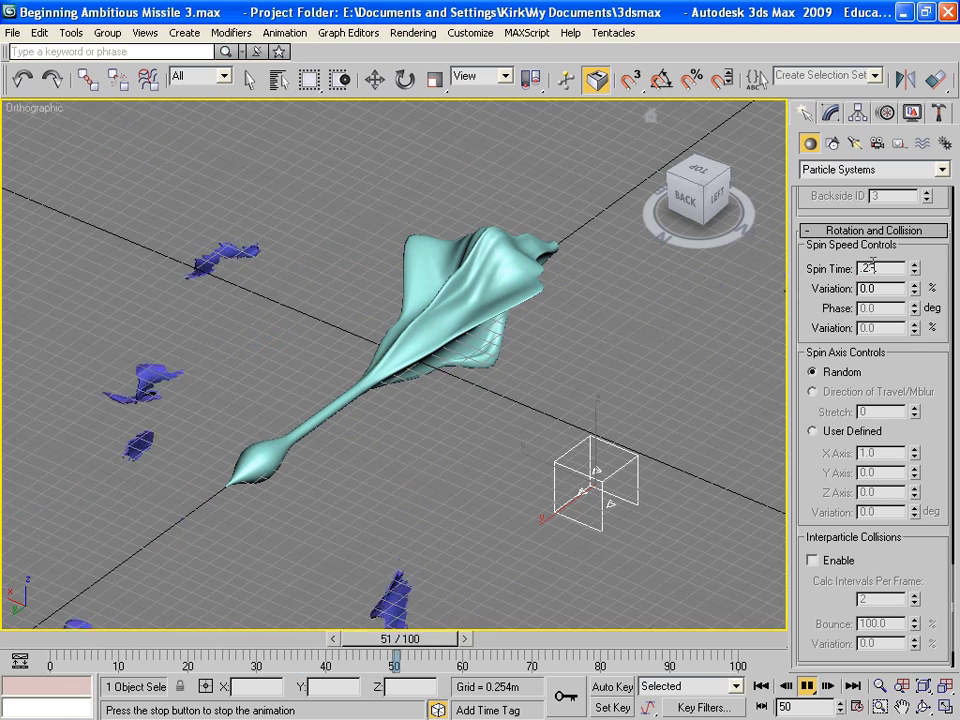
key(Return)
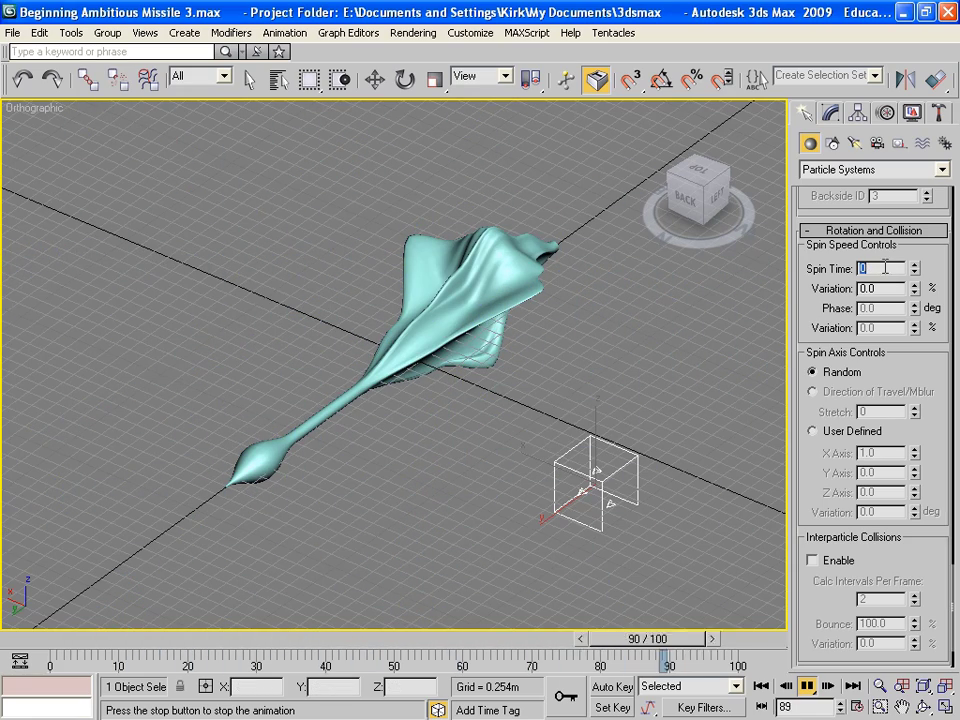
text(2)
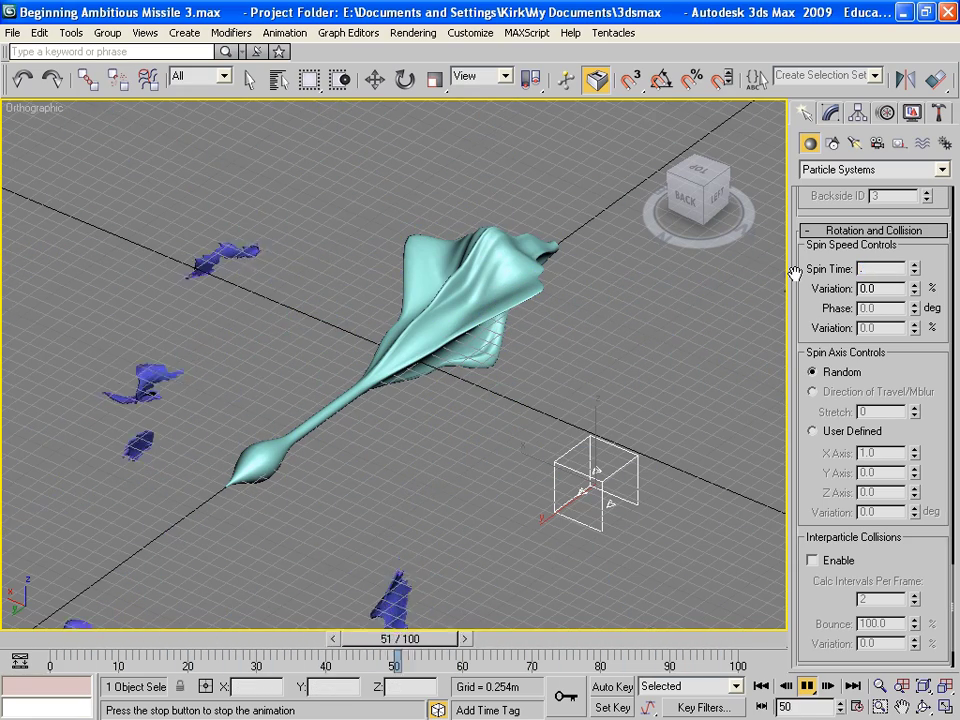
text(2)
key(Return)
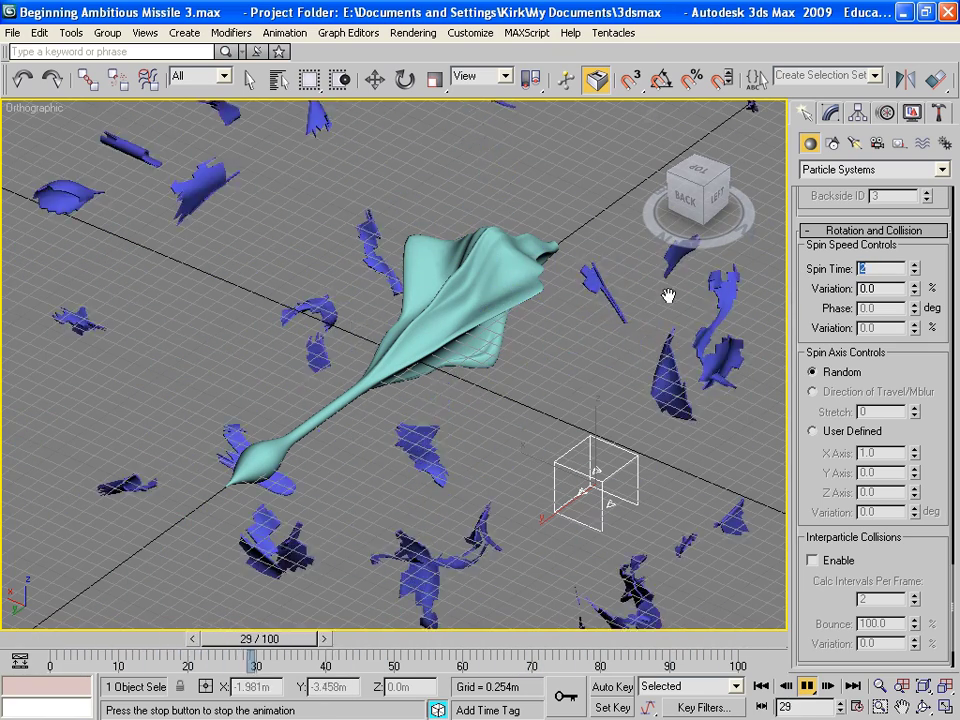
click(760, 686)
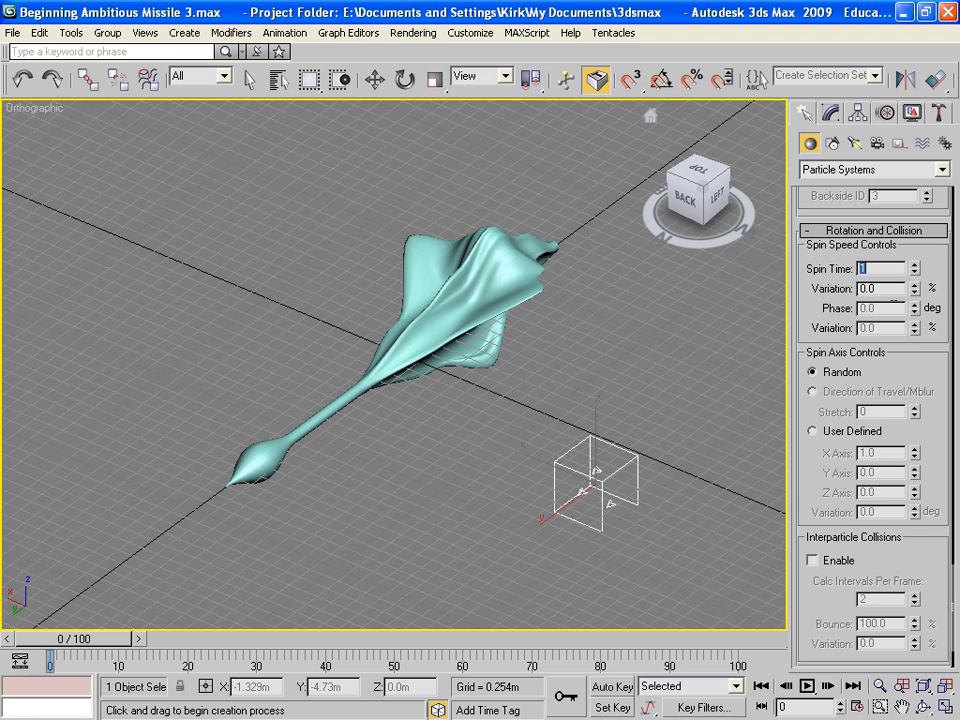
click(808, 687)
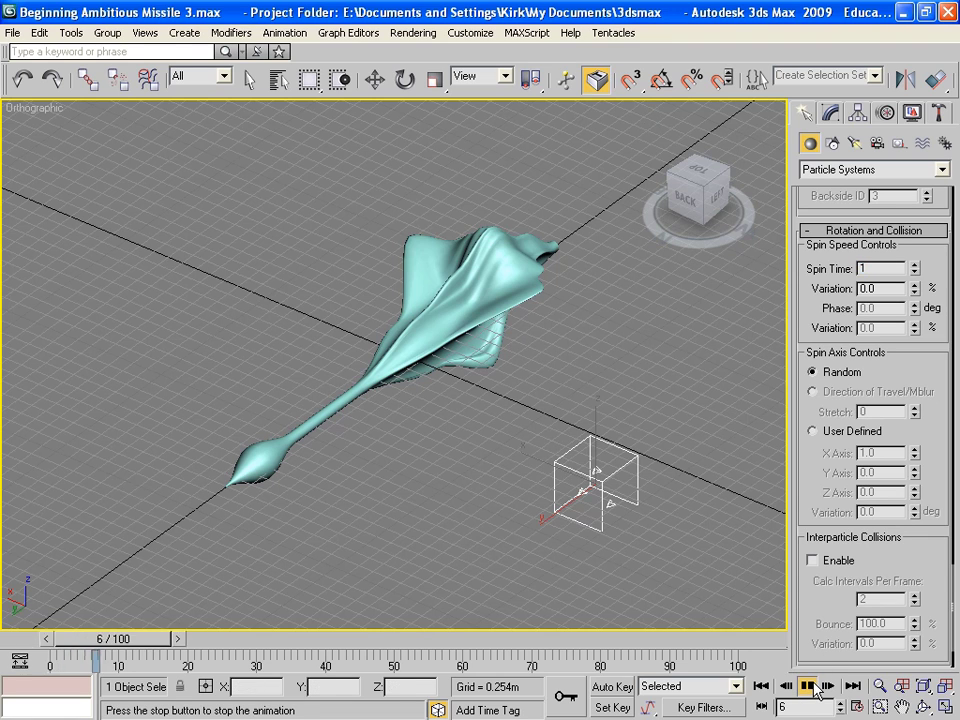
Set the fragments' Spin Time to 1 and spin Variation to 5.0%
double_click(866, 268)
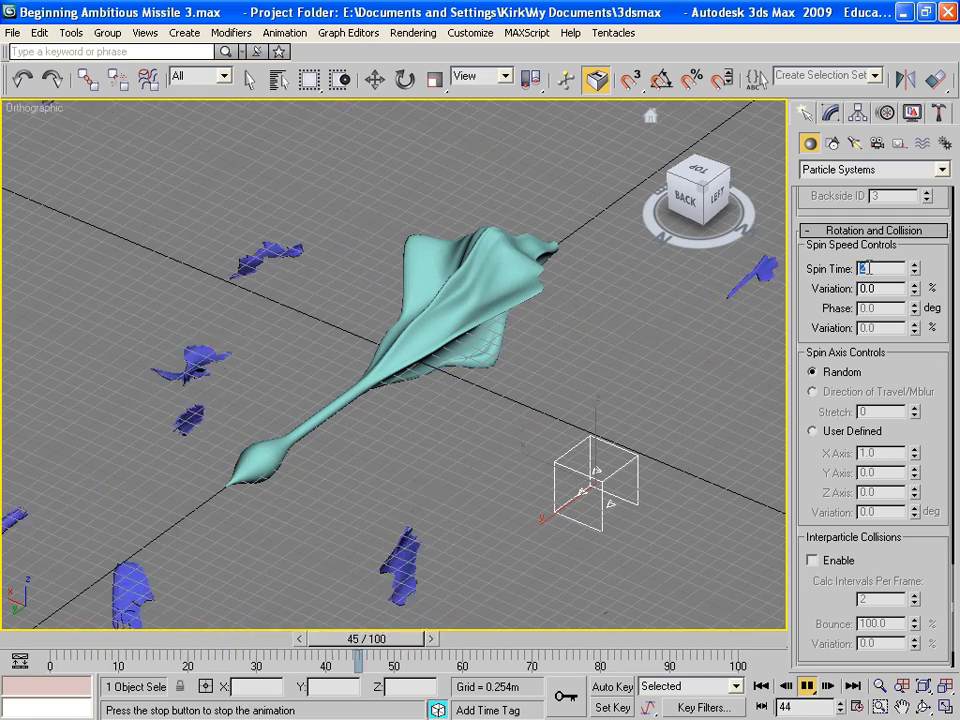
text(1)
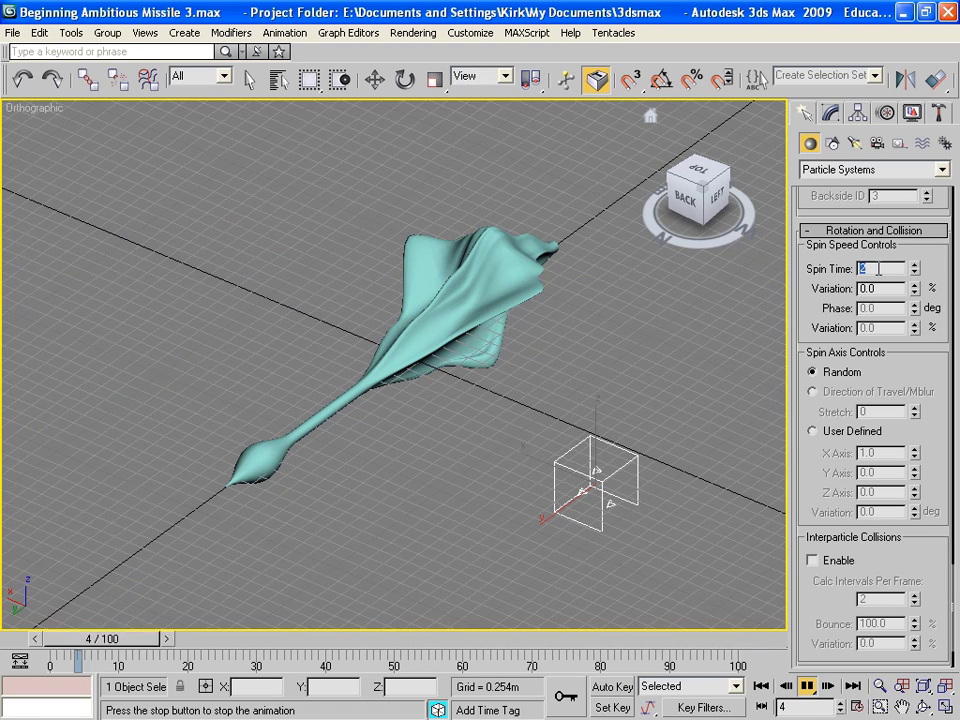
key(Return)
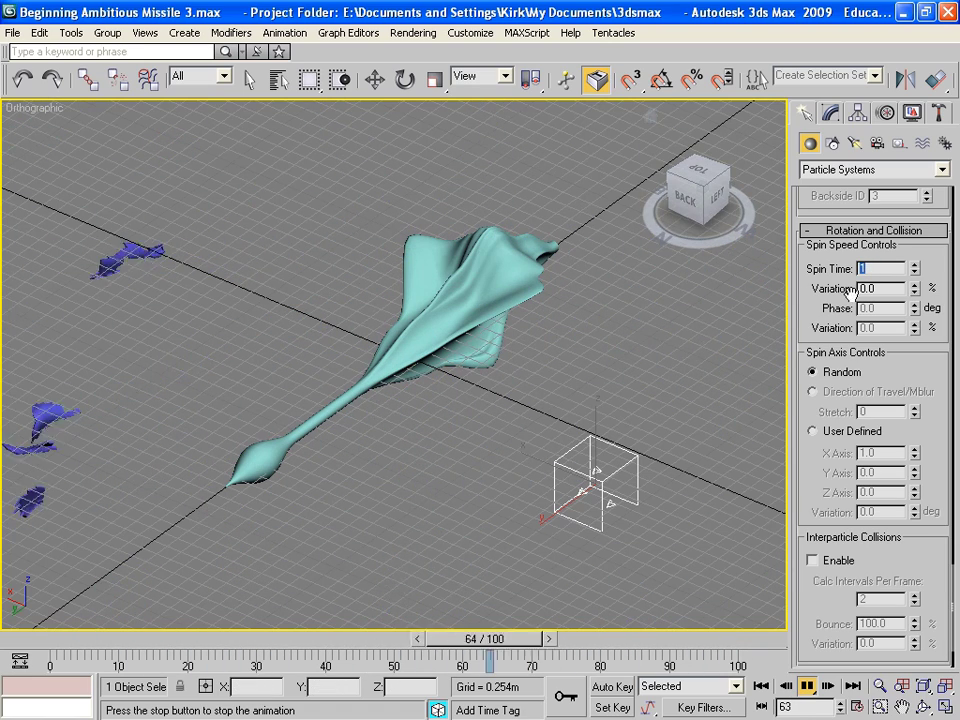
key(Tab)
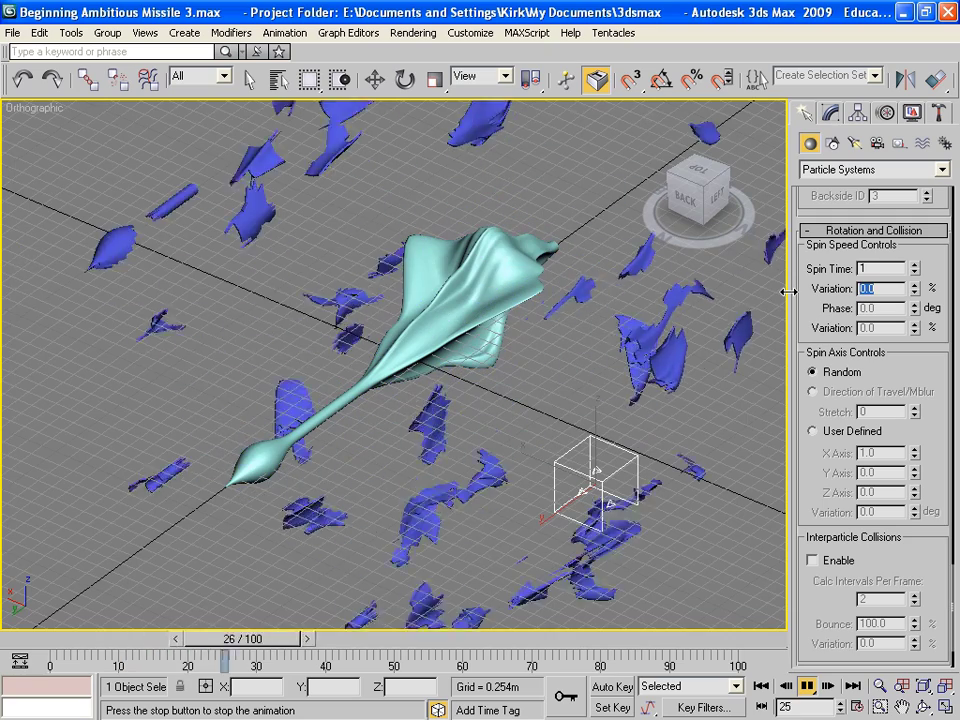
text(5)
key(Return)
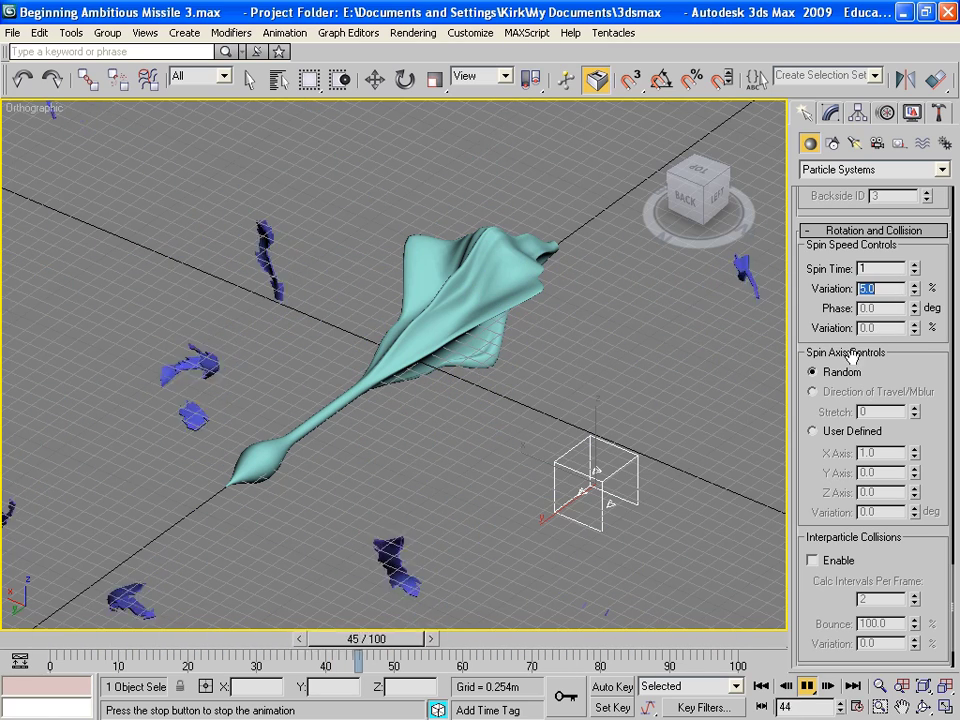
drag(826, 492, 835, 400)
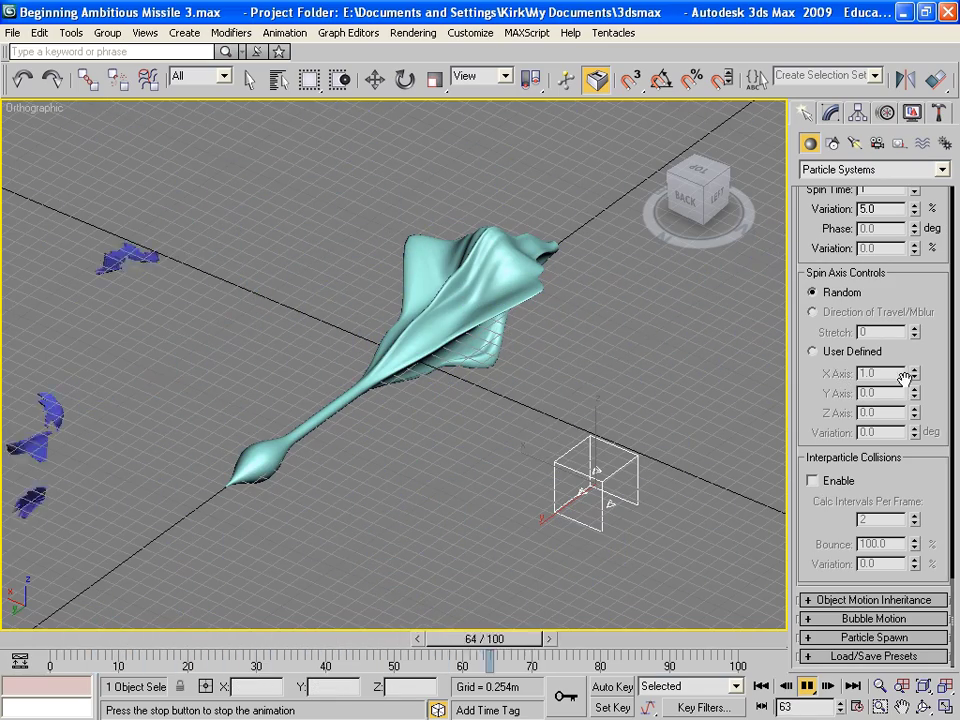
scroll(819, 283, up, 10)
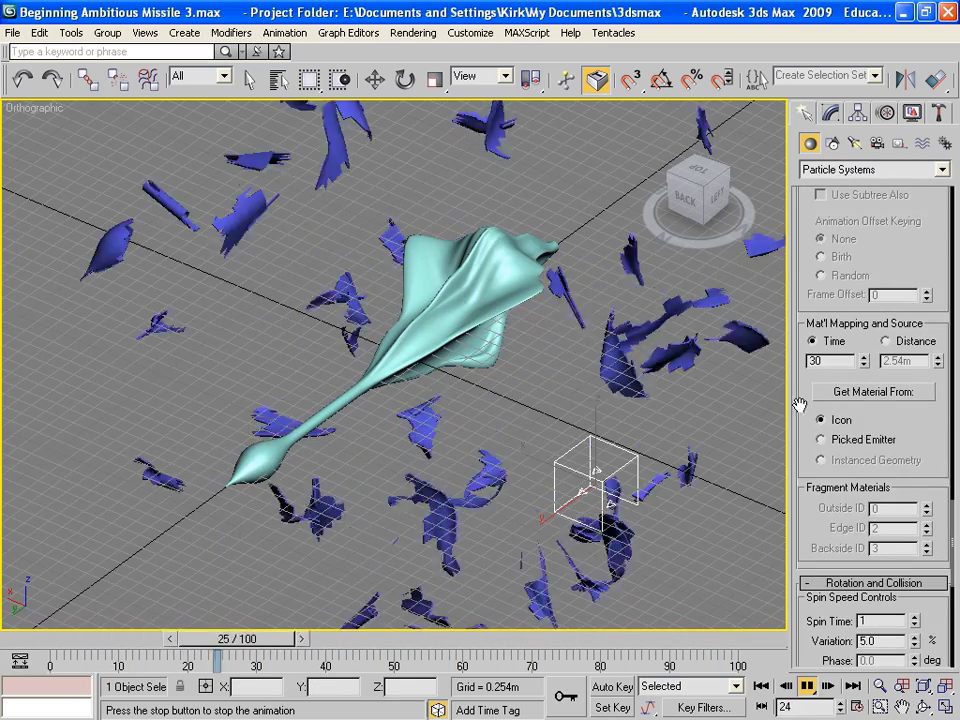
Adjust the PArray particle Speed until fragments spread wider, around 0.305m
scroll(830, 400, up, 8)
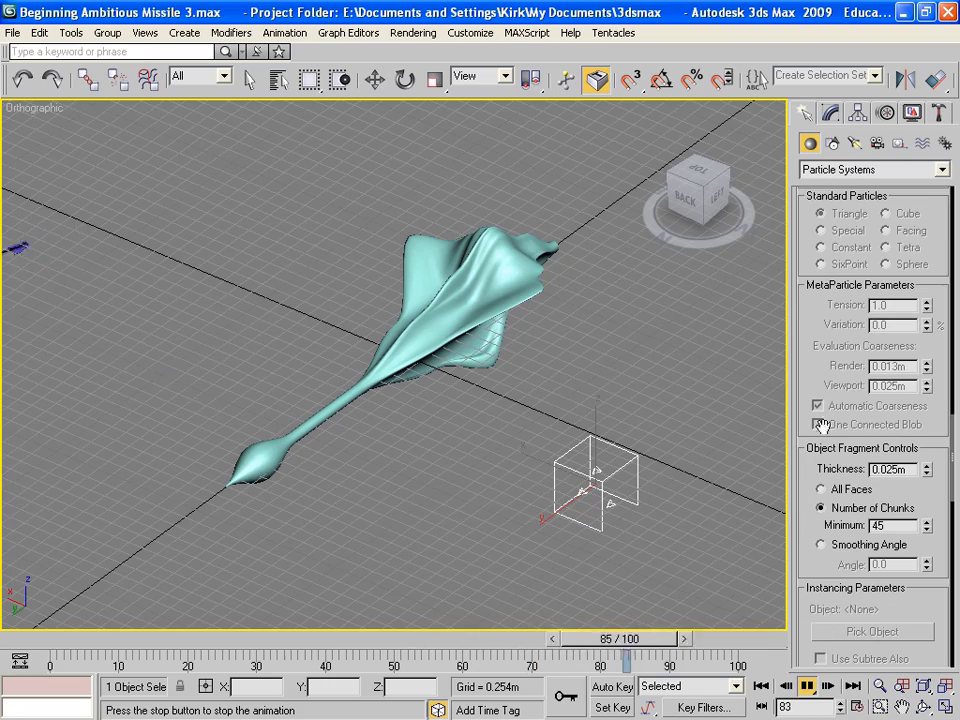
scroll(835, 380, up, 8)
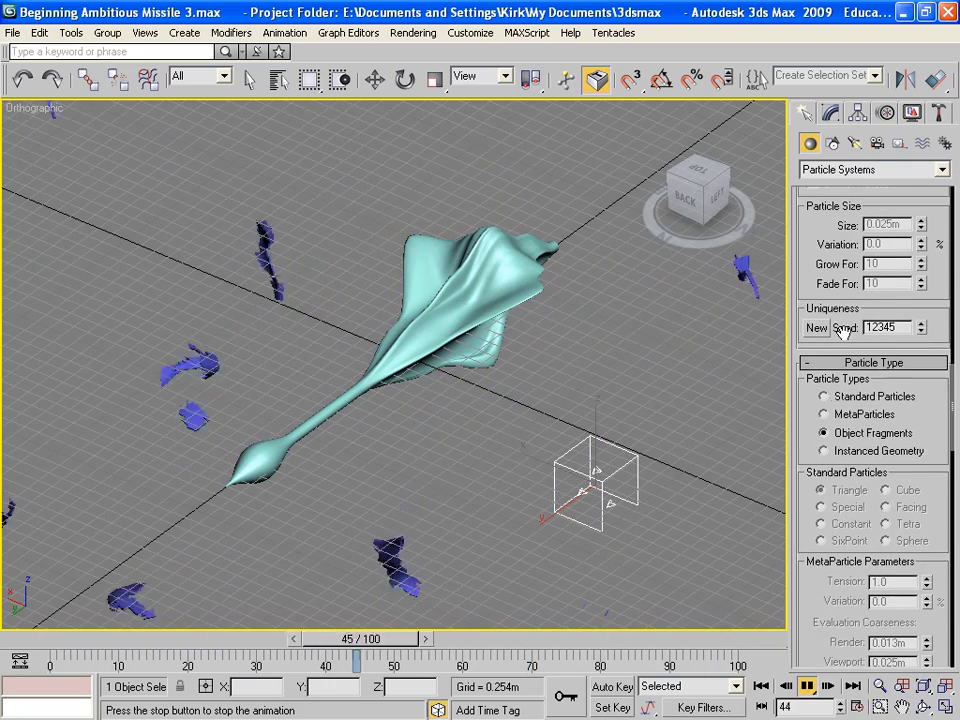
drag(825, 266, 793, 525)
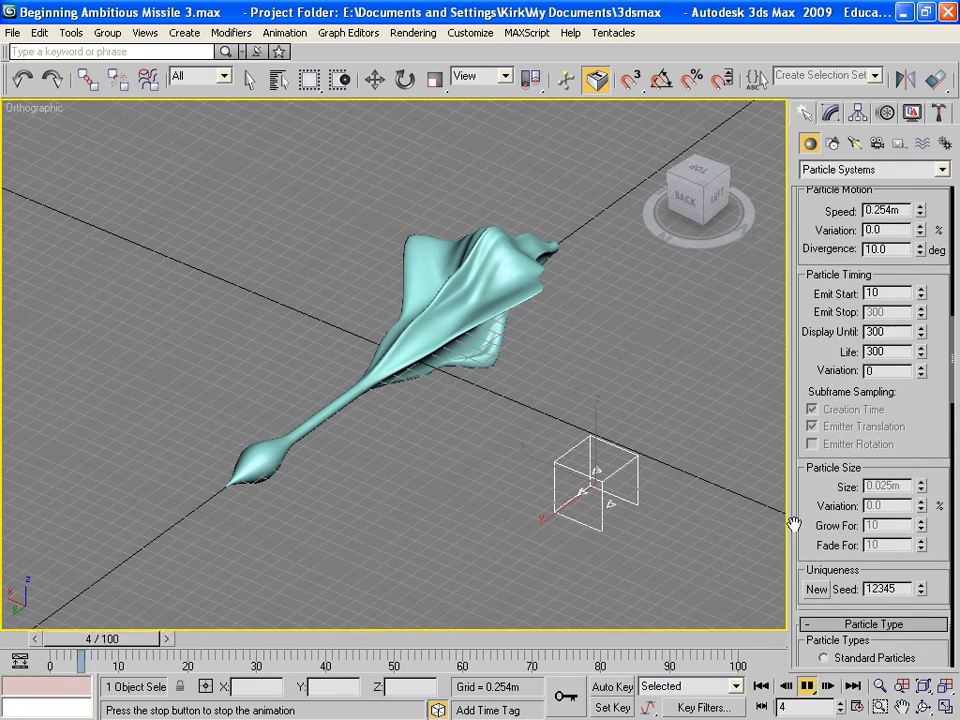
drag(797, 217, 785, 482)
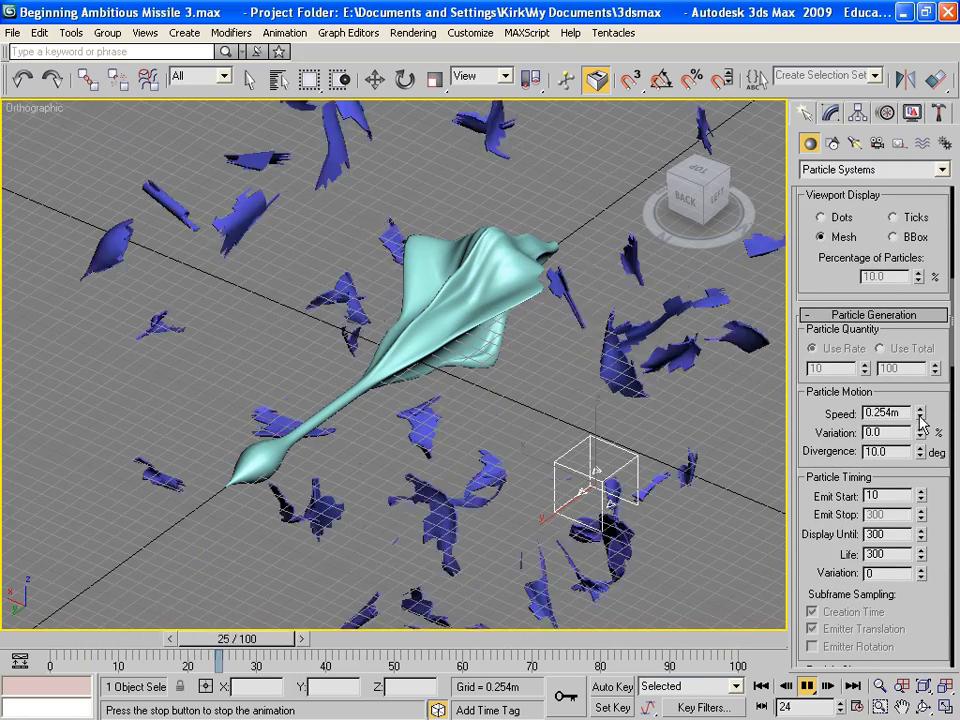
drag(921, 423, 913, 483)
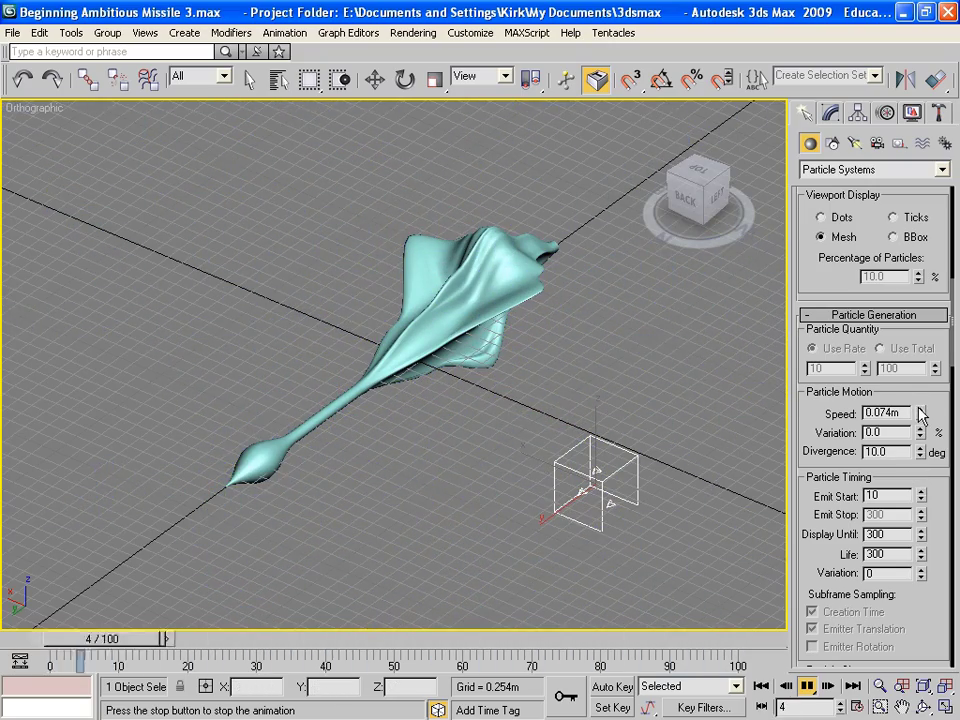
drag(921, 416, 919, 256)
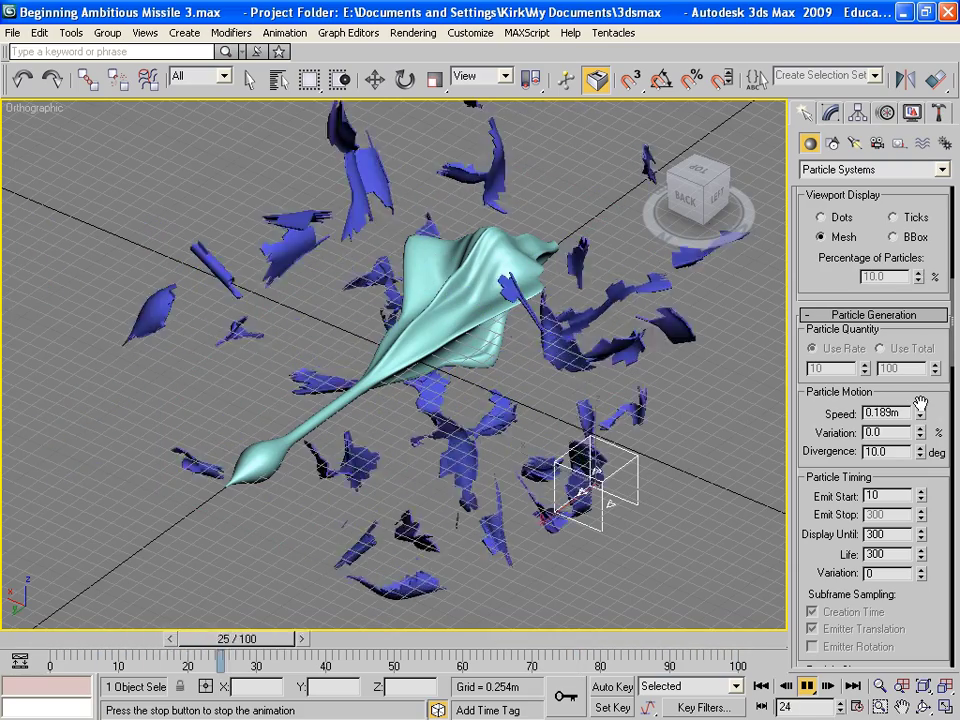
drag(920, 404, 884, 350)
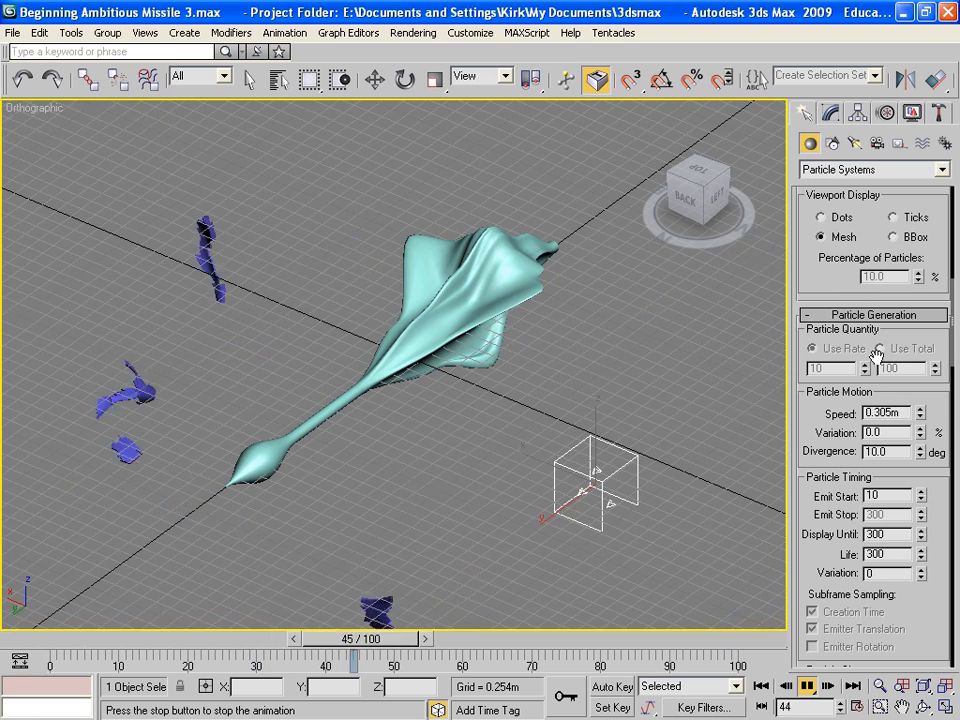
Set speed Variation to 20% and Divergence to 50 degrees, then return to frame 0
click(920, 428)
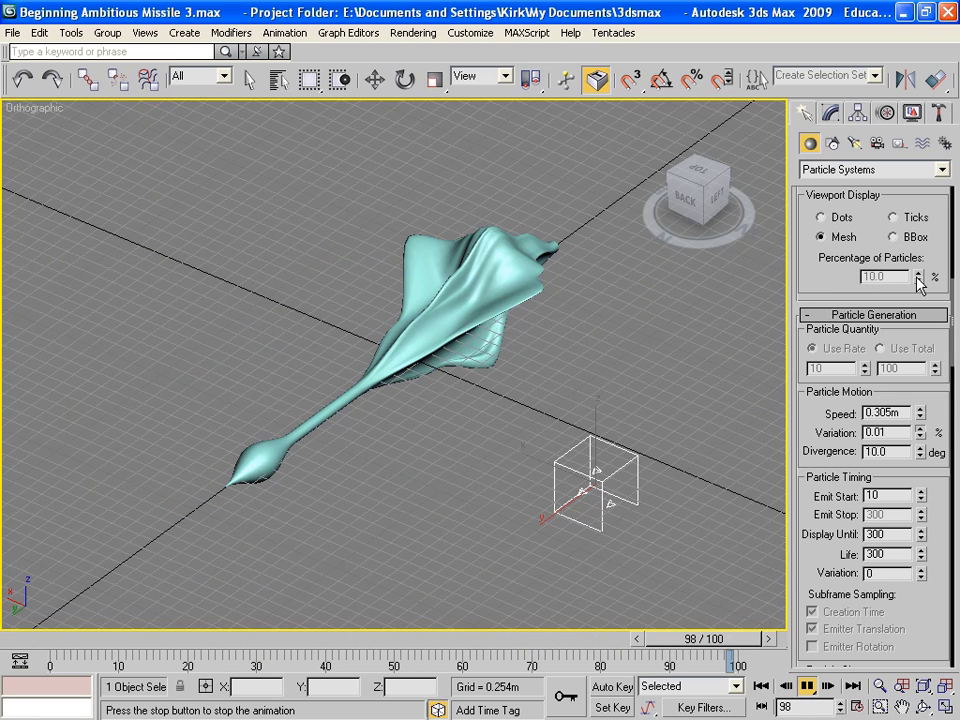
drag(920, 432, 880, 180)
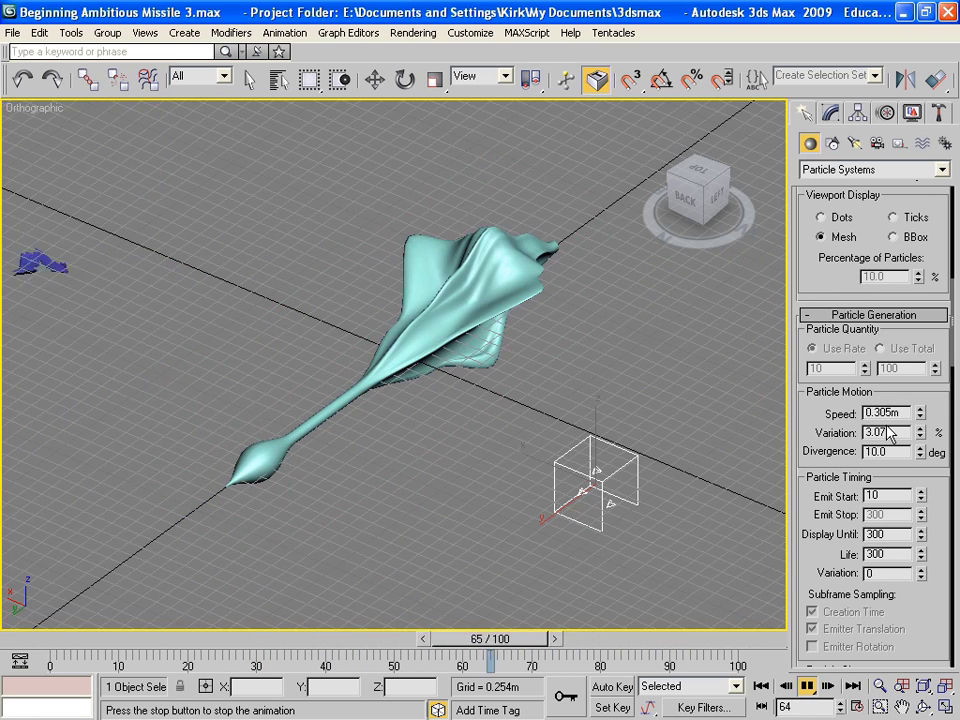
drag(890, 432, 829, 431)
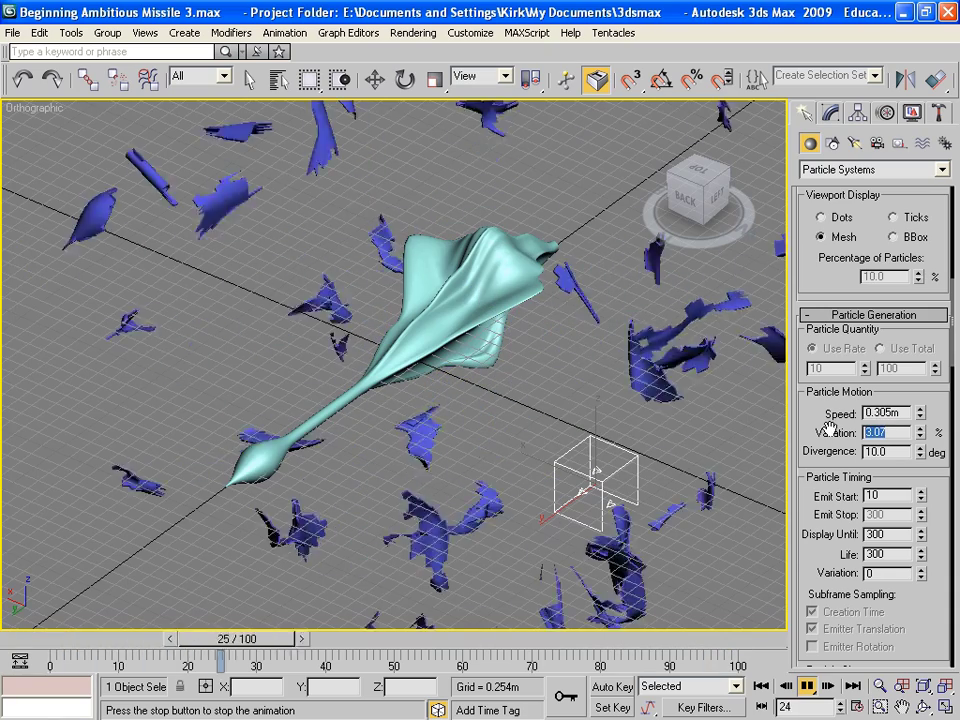
text(20)
key(Return)
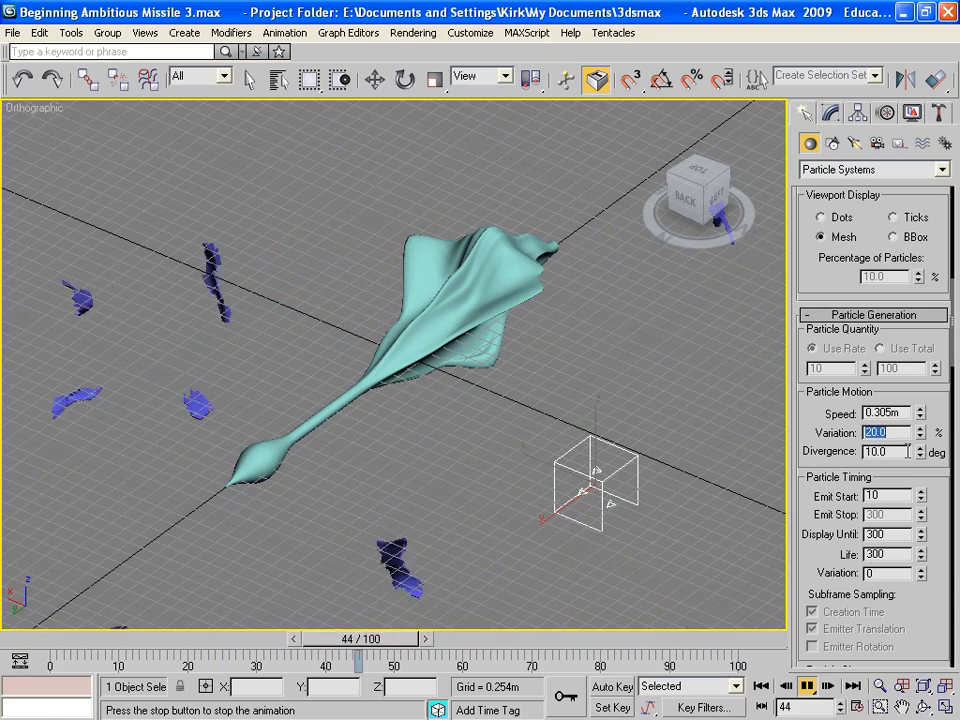
drag(907, 451, 793, 420)
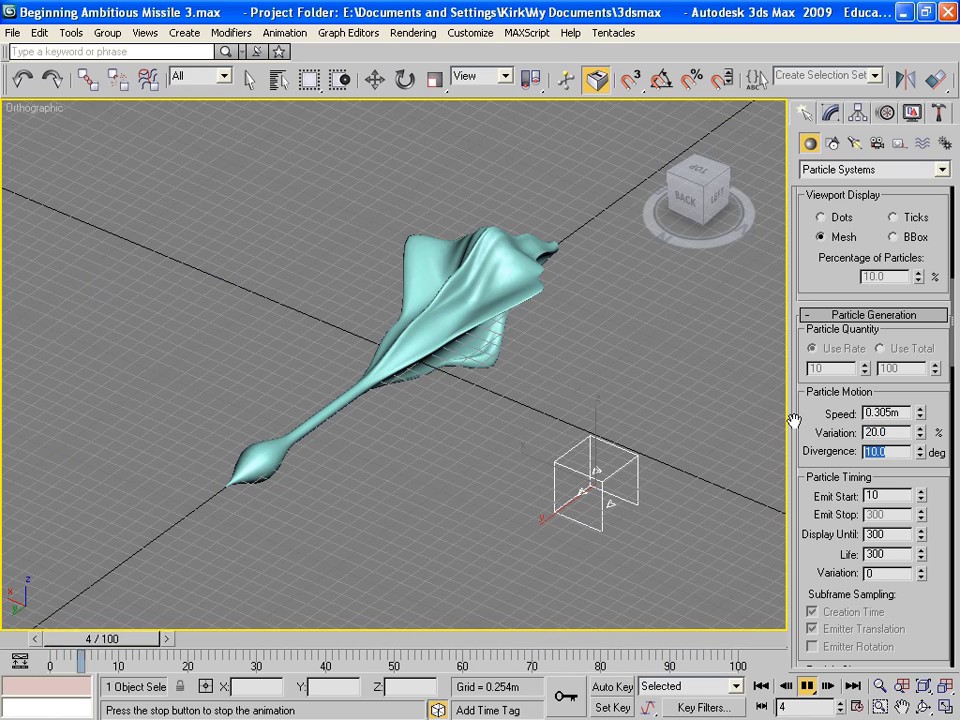
text(60)
key(Return)
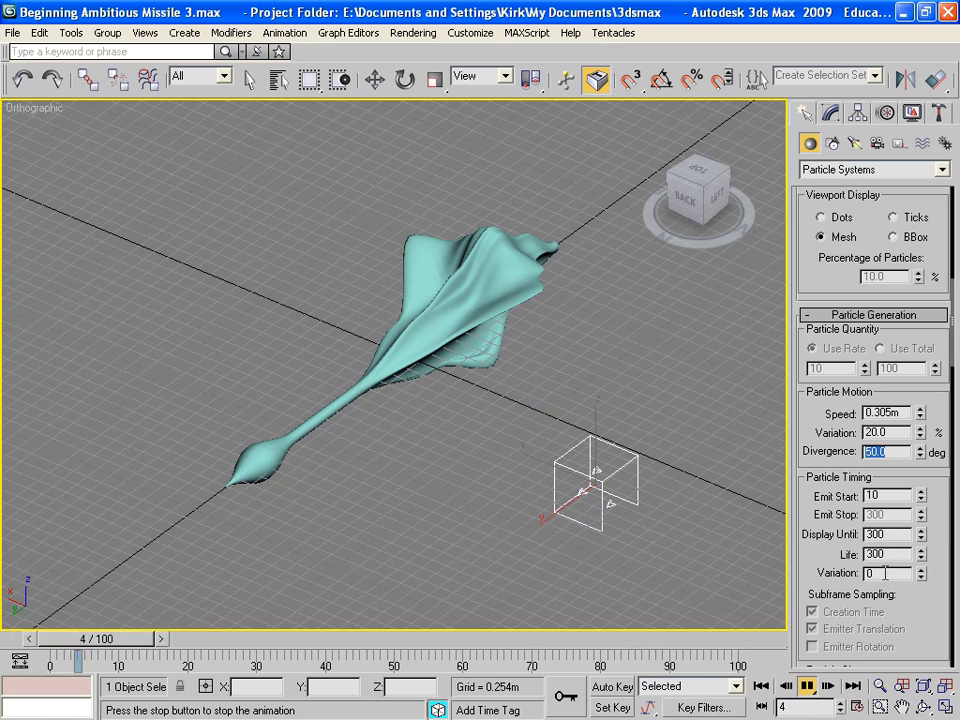
click(760, 686)
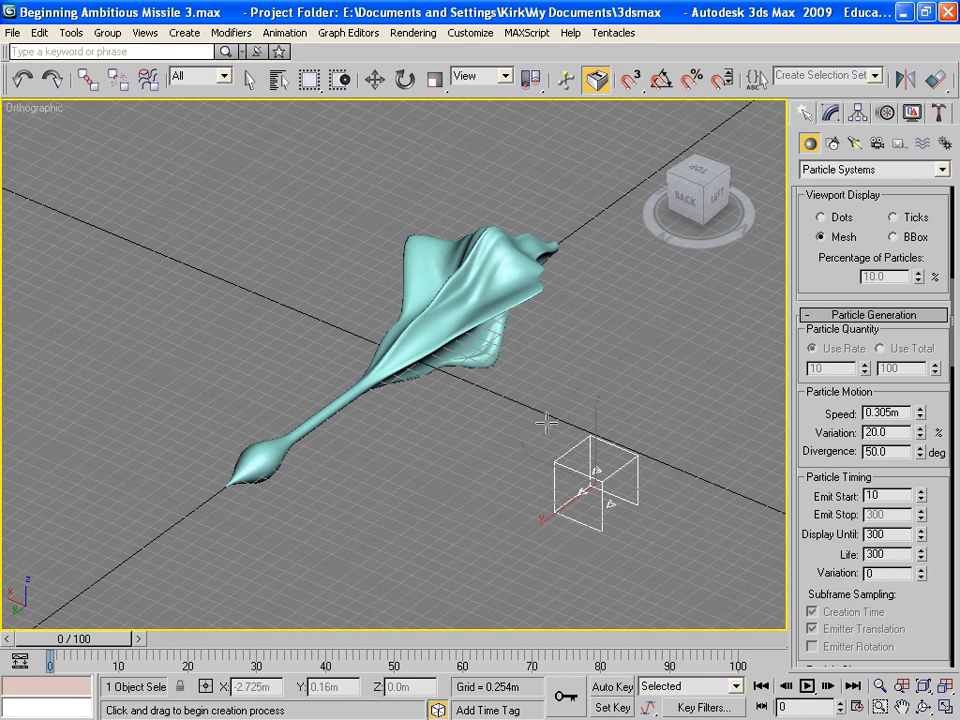
Test-render the scene, then maximize the Perspective view and render frame 0
key(shift+q)
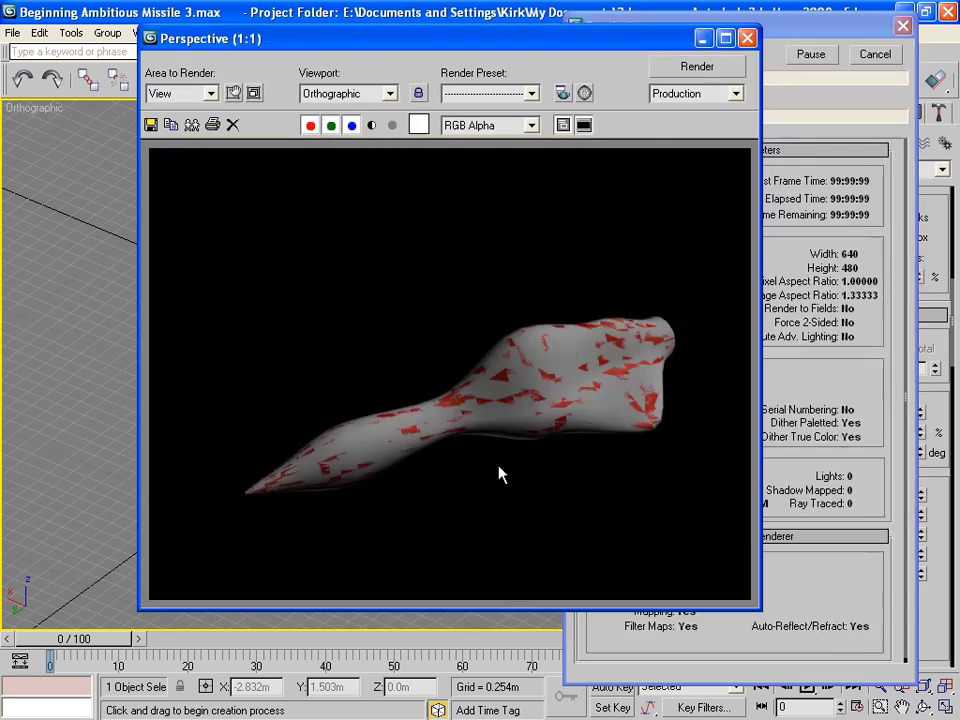
click(748, 39)
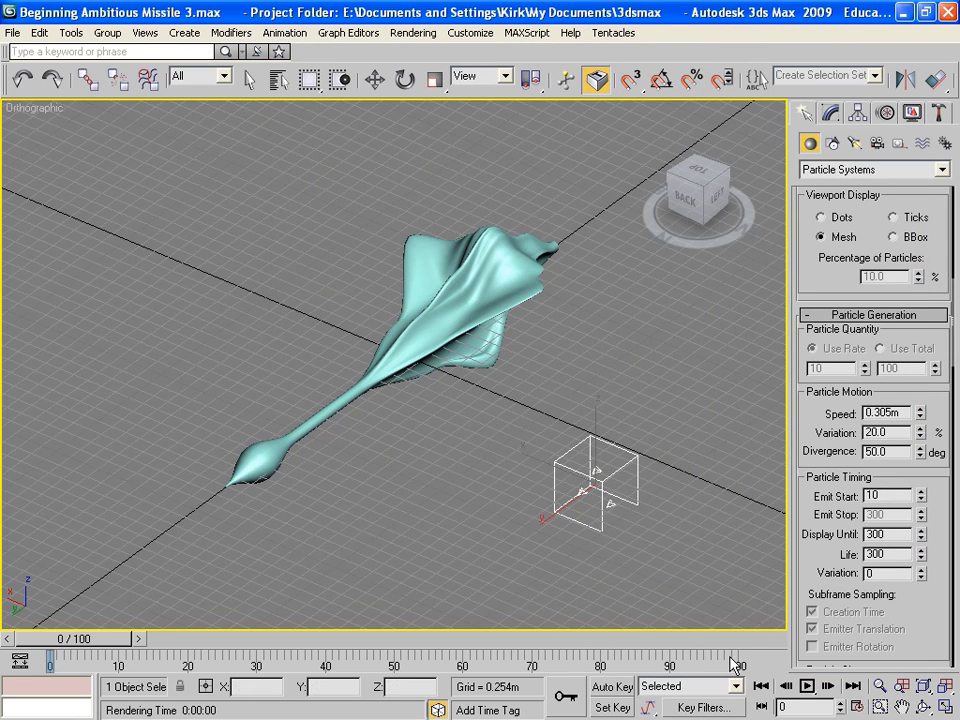
key(alt+w)
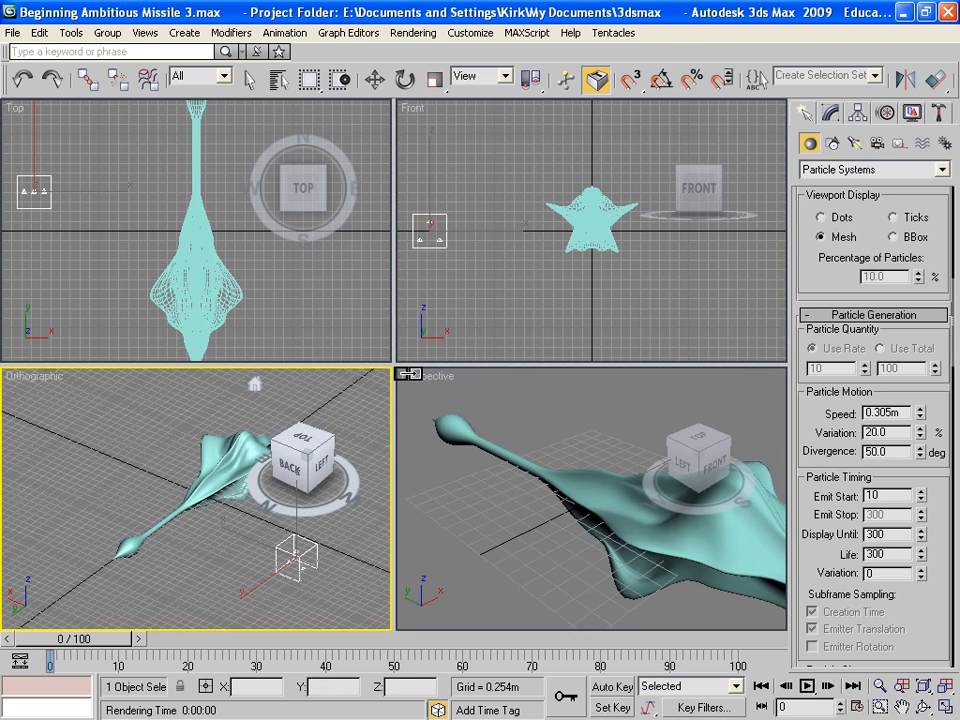
right_click(408, 375)
click(946, 707)
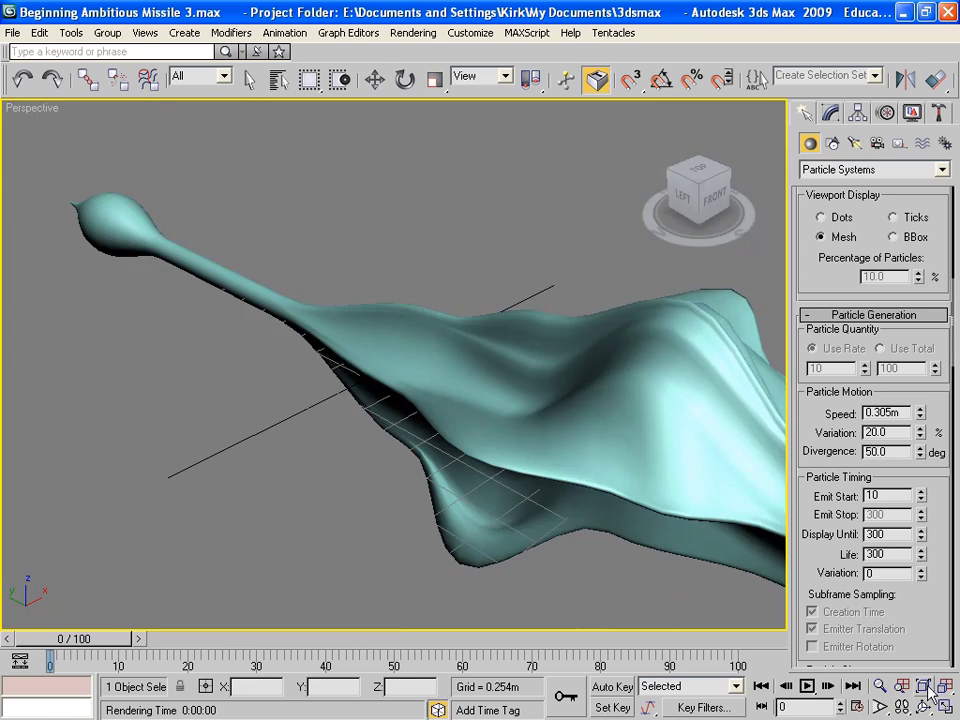
key(shift+q)
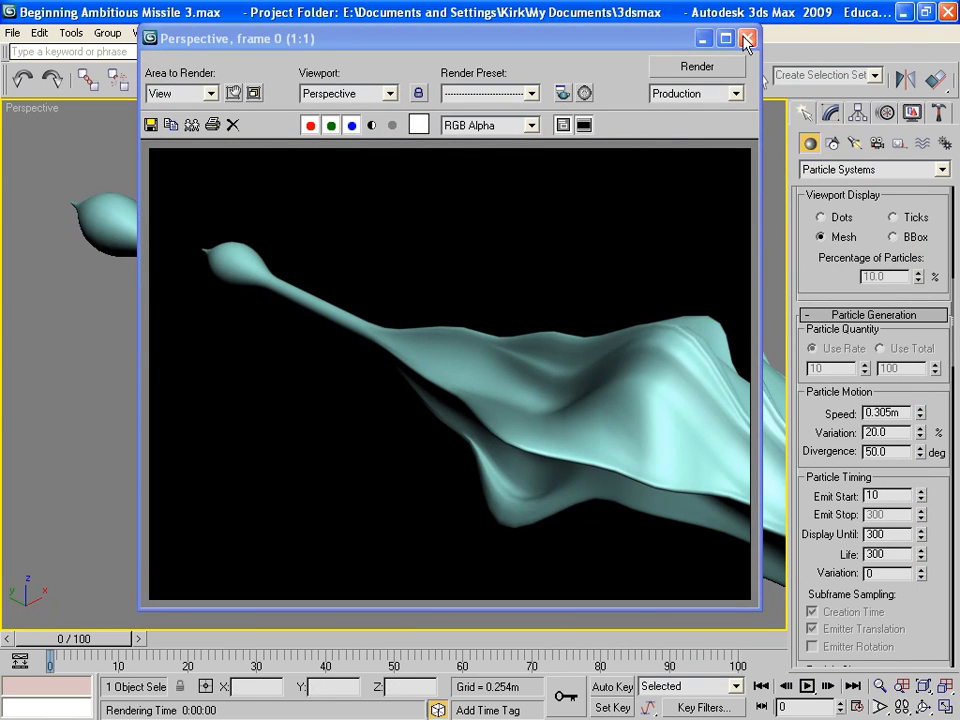
click(746, 39)
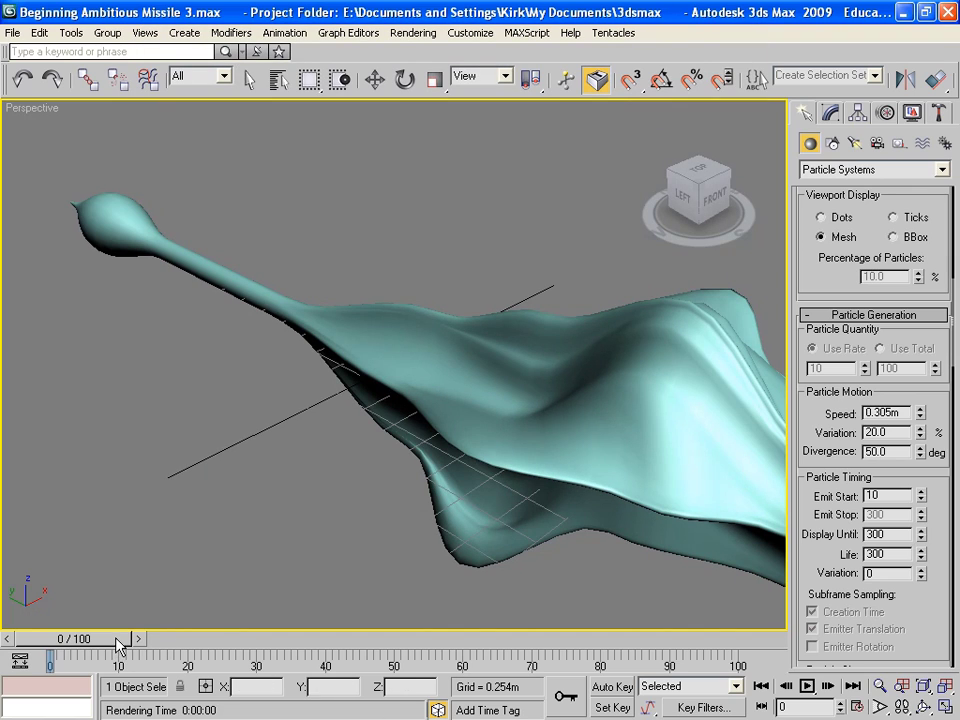
Render frame 15 to check the scattering fragments, then scrub back toward frame 10
drag(118, 643, 213, 634)
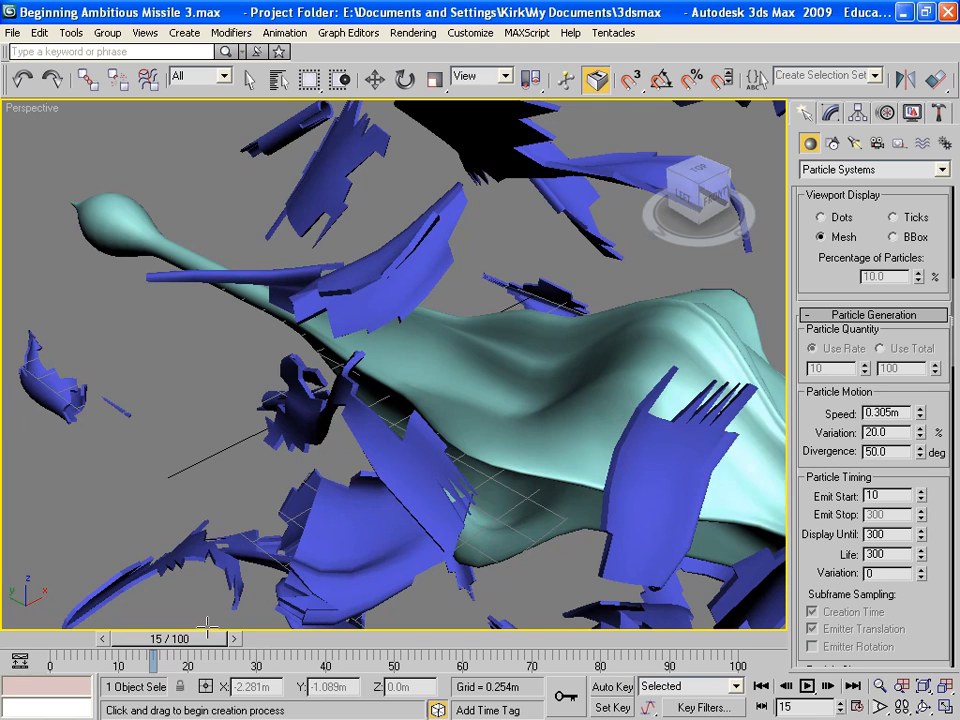
key(shift+q)
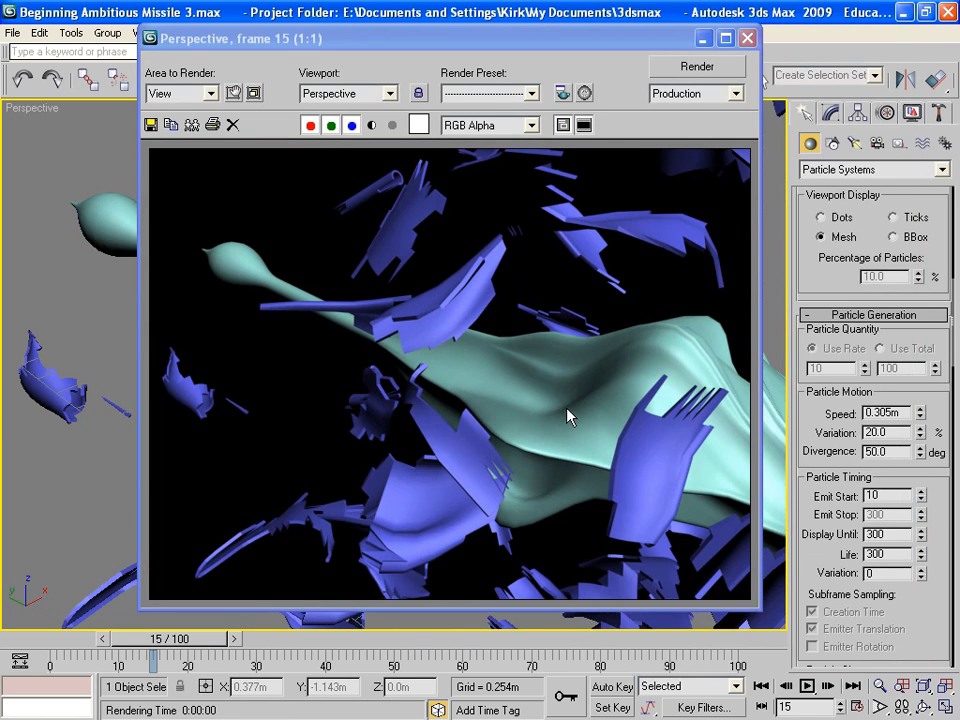
click(748, 39)
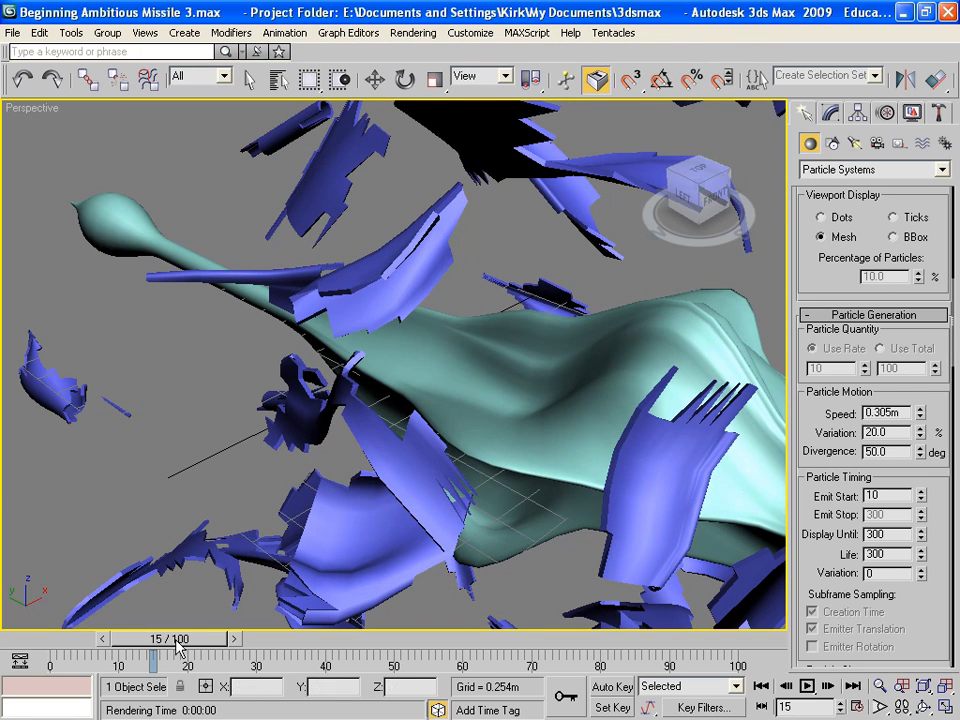
drag(157, 648, 57, 648)
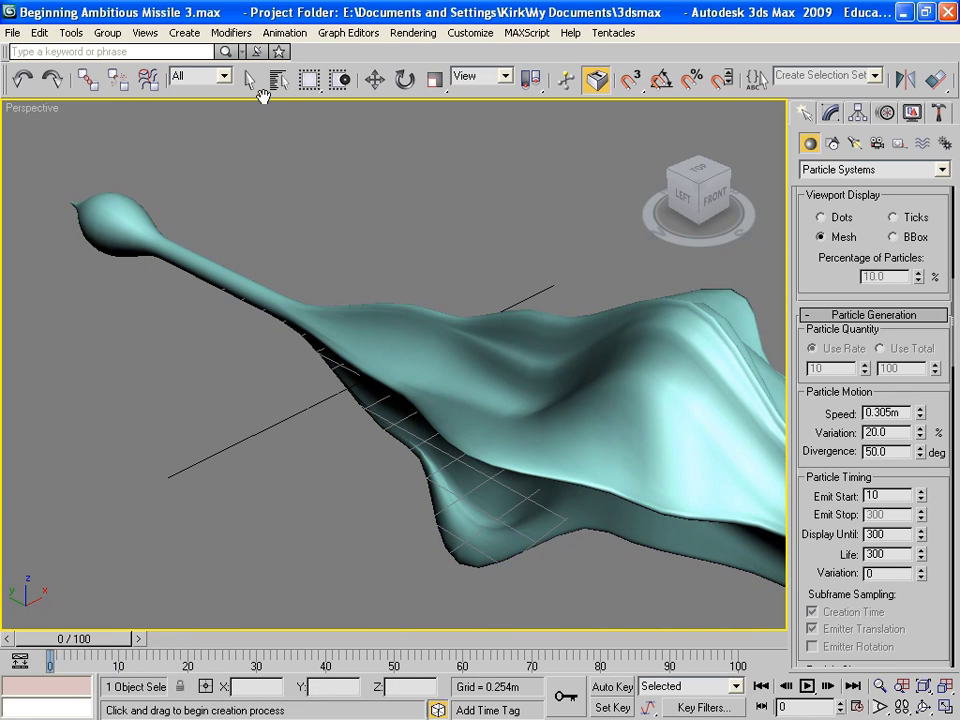
Exit particle creation, select the Loft01 mesh and inspect it in the Modify panel
click(52, 38)
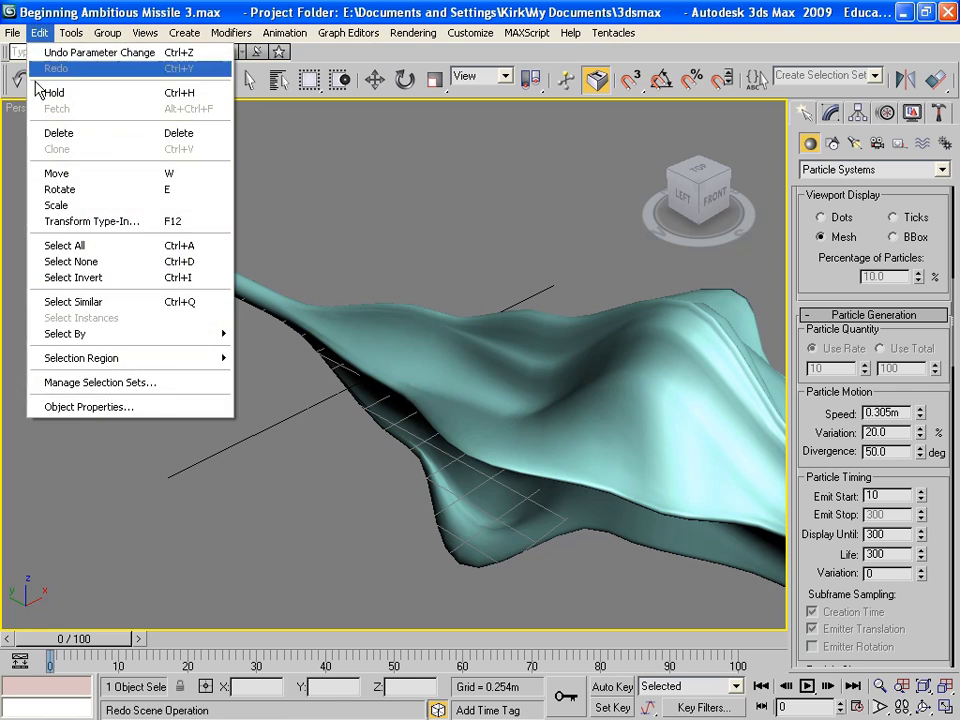
click(332, 204)
click(342, 335)
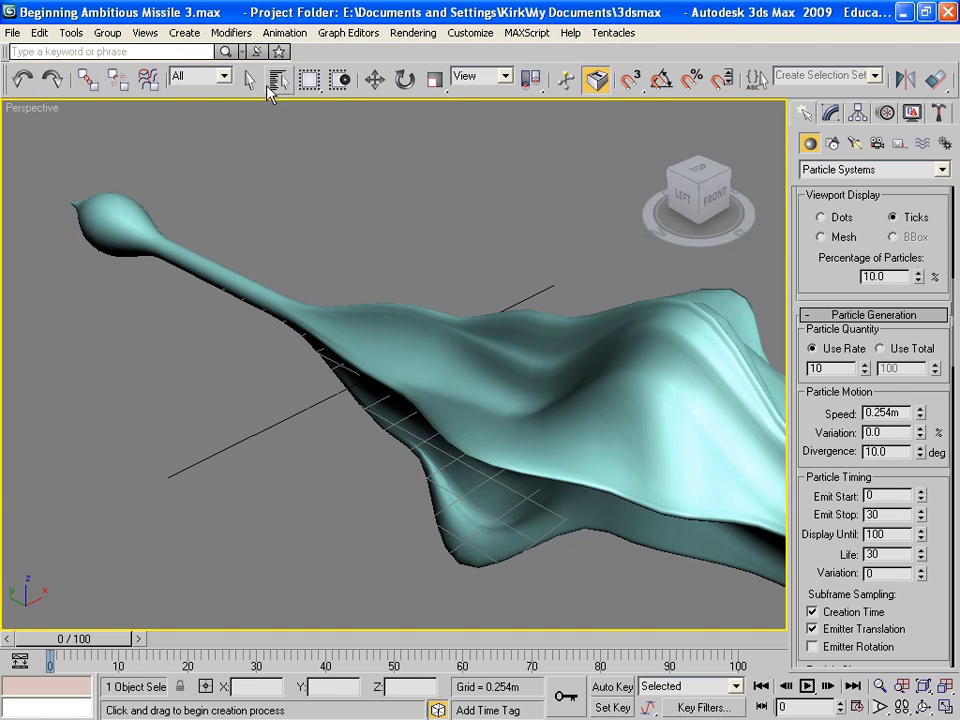
click(249, 79)
click(356, 358)
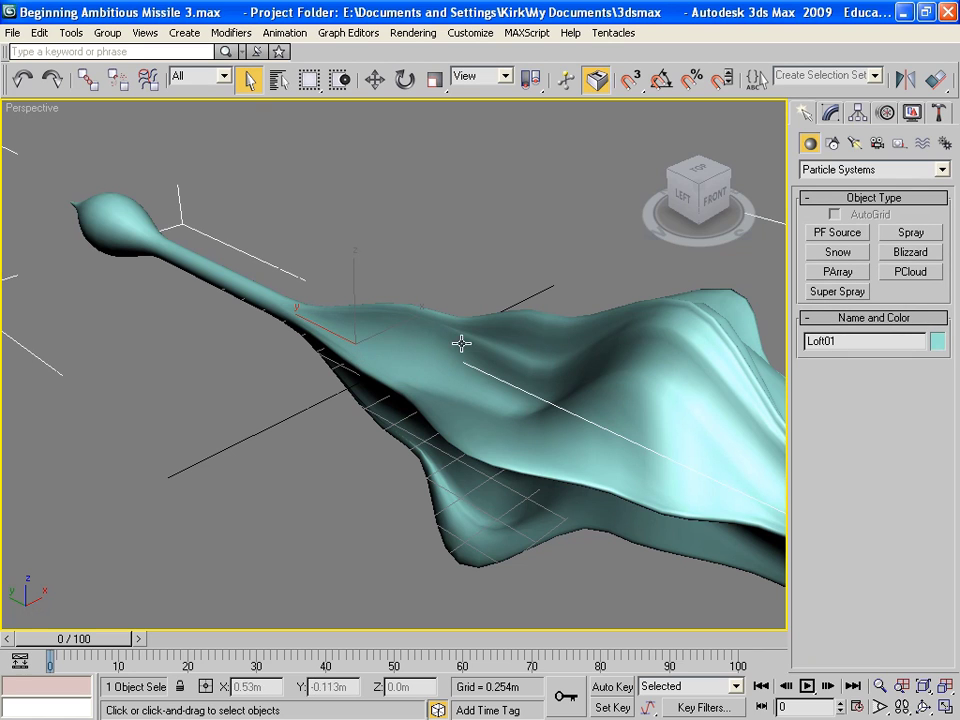
click(828, 114)
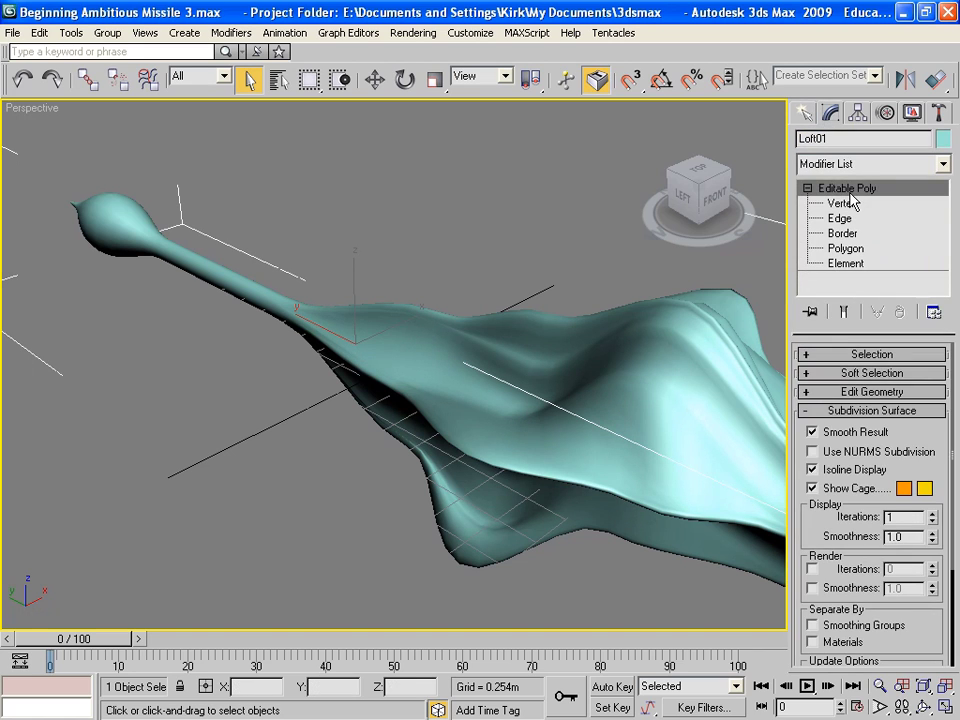
click(850, 201)
click(850, 188)
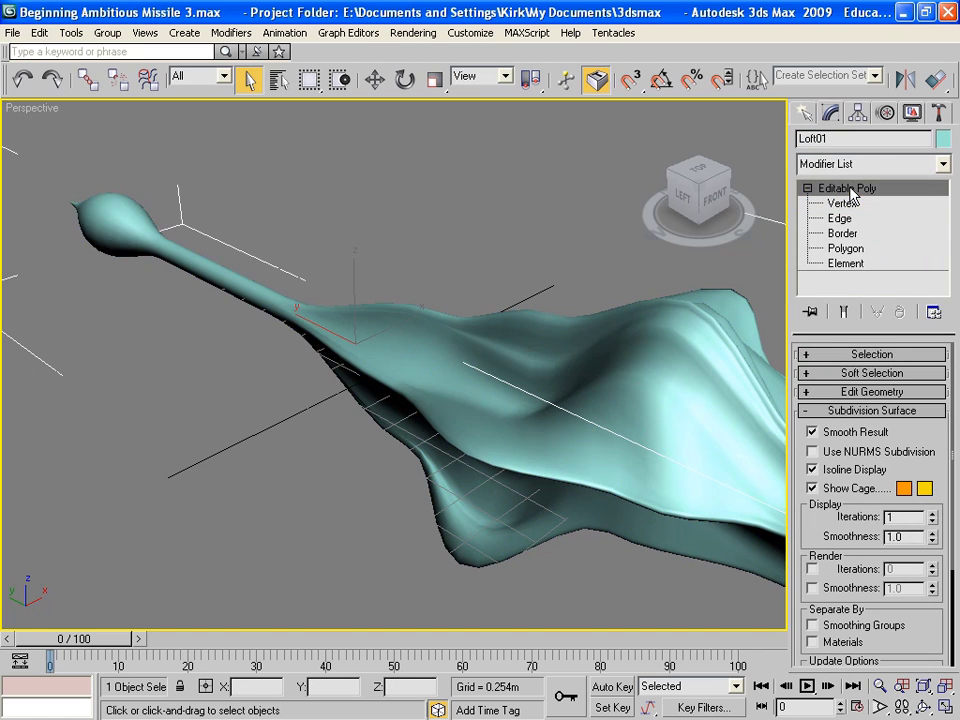
Open Loft01's Object Properties dialog and move it aside
click(40, 33)
click(92, 405)
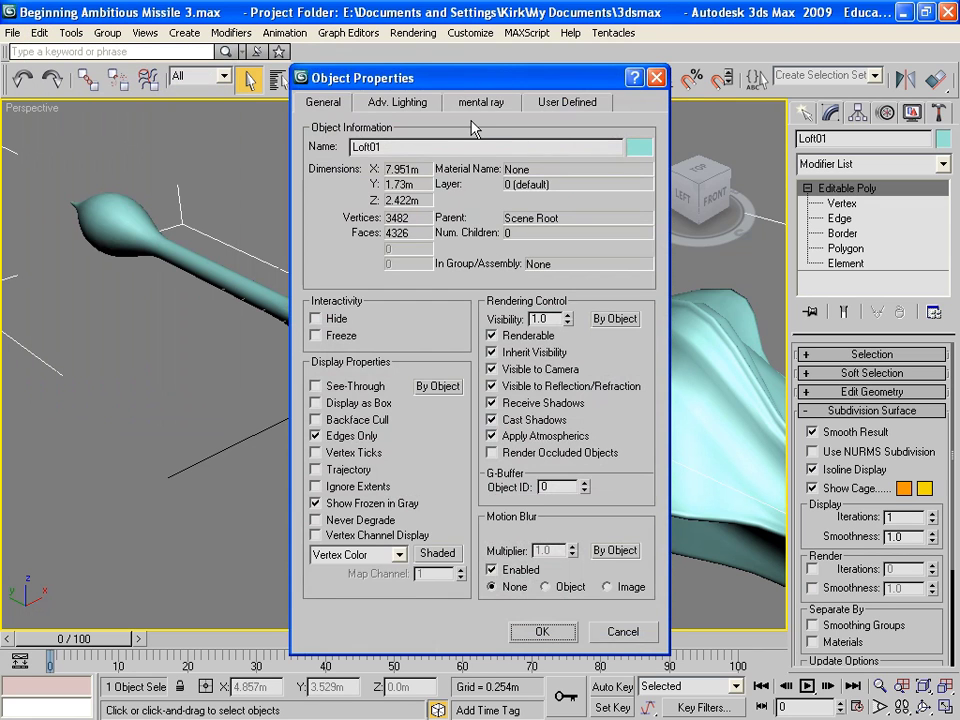
drag(489, 80, 656, 61)
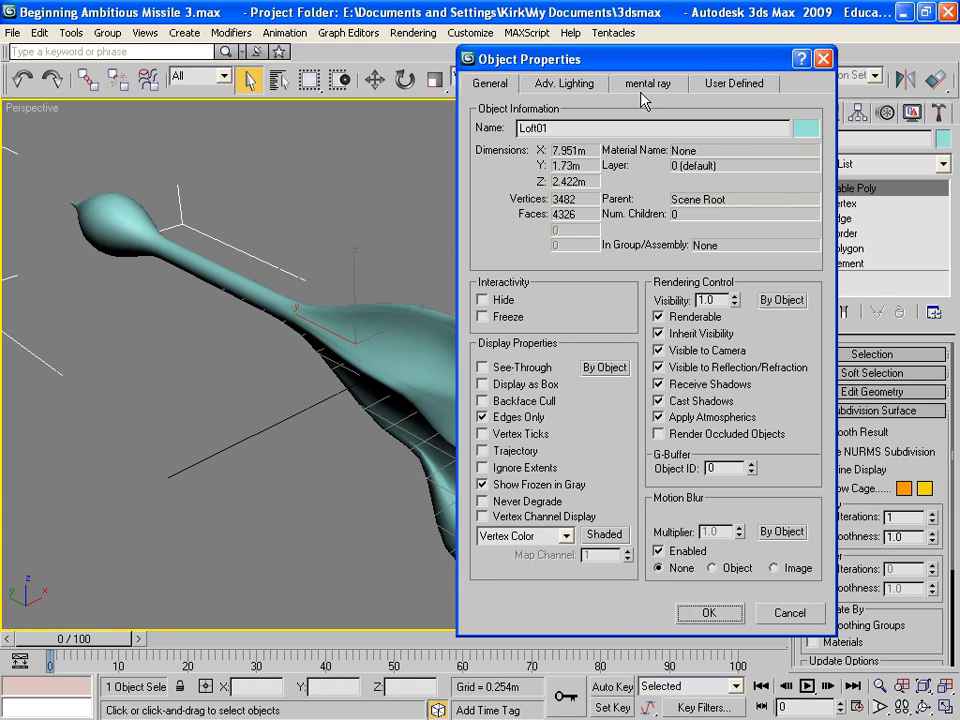
drag(610, 60, 595, 25)
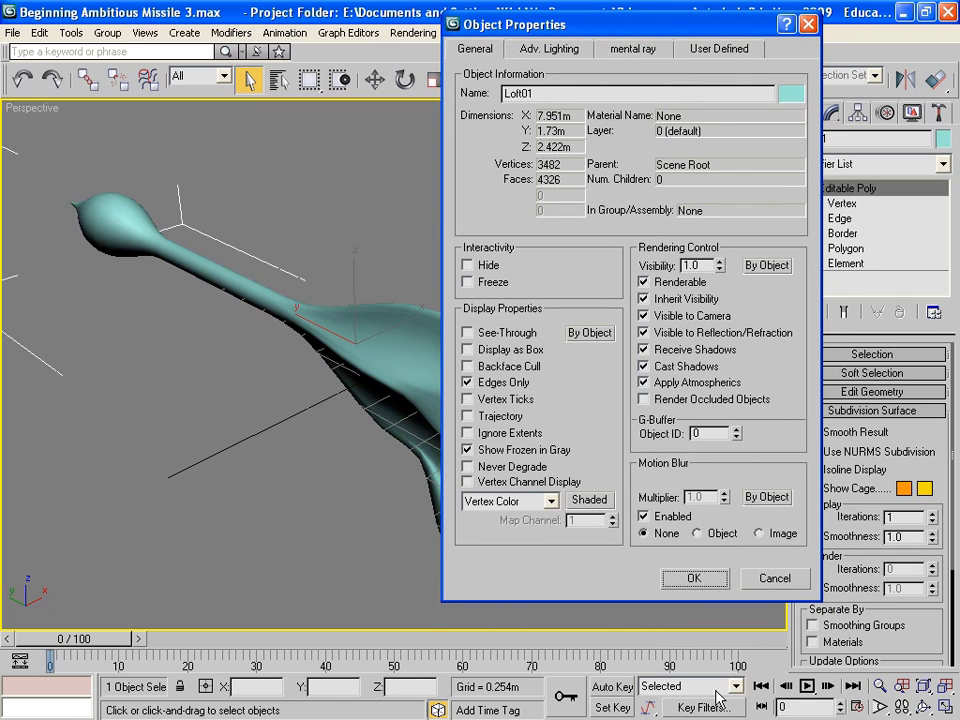
With Auto Key on, key Loft01's Visibility to 0 at frame 10
click(693, 578)
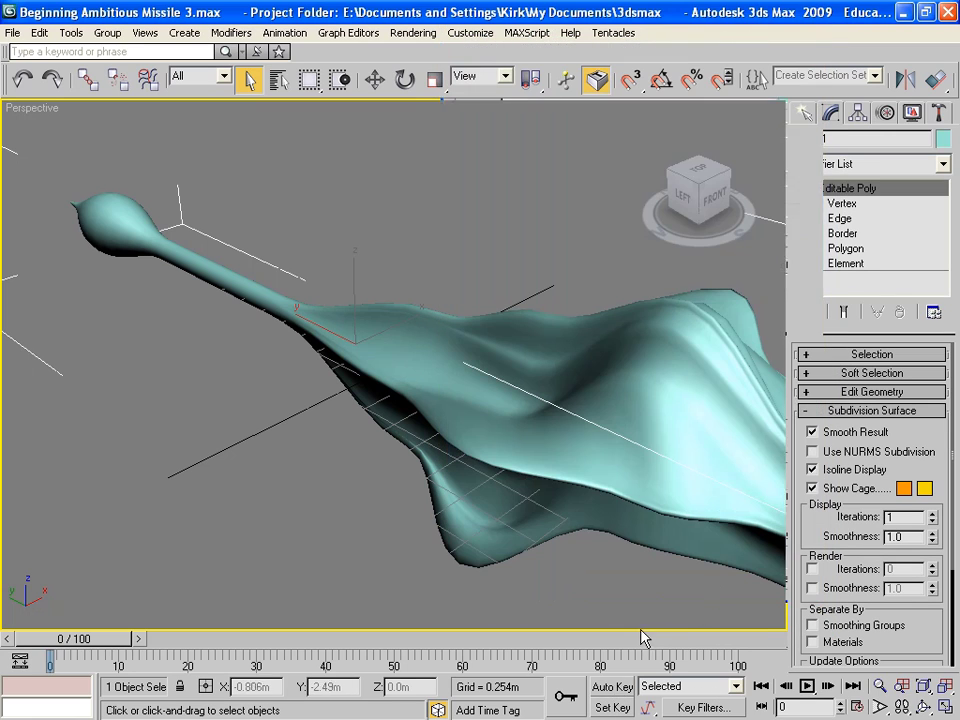
click(609, 690)
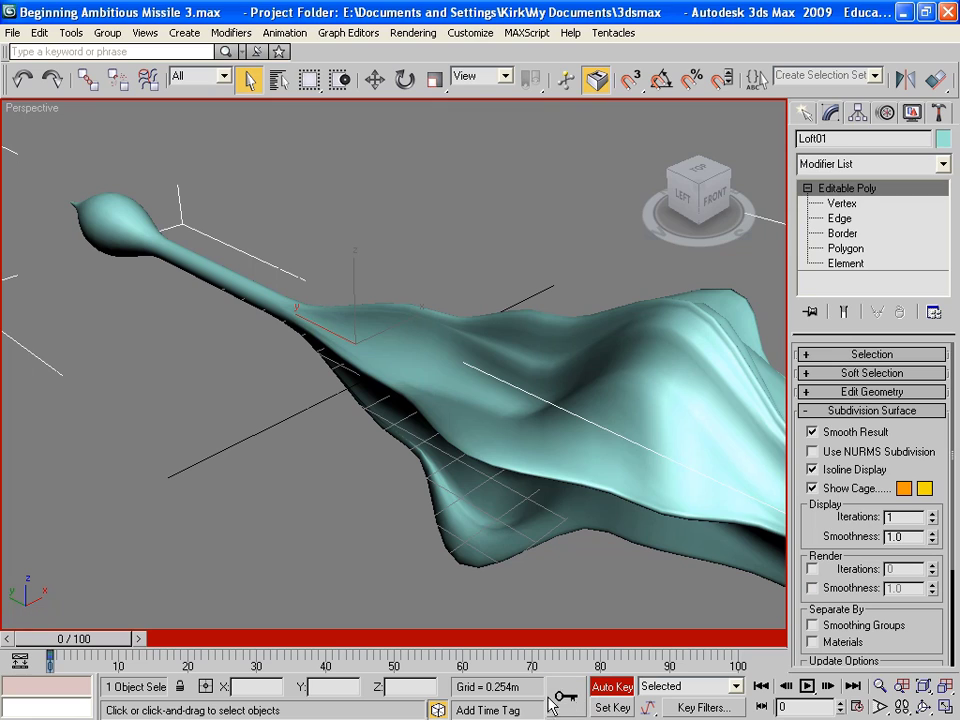
drag(76, 640, 137, 641)
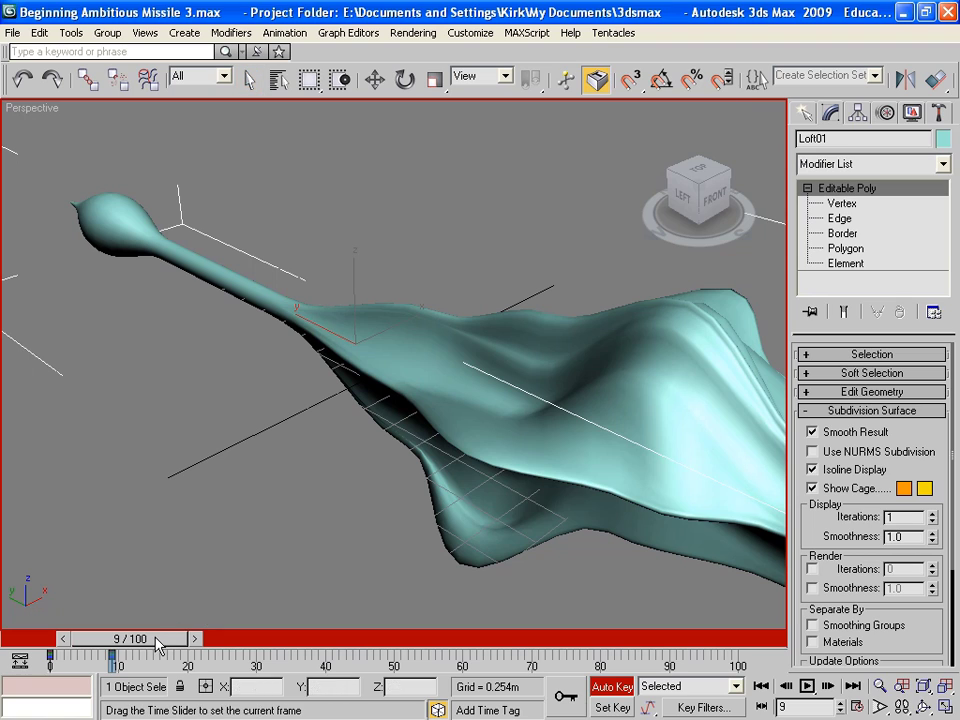
drag(163, 645, 163, 645)
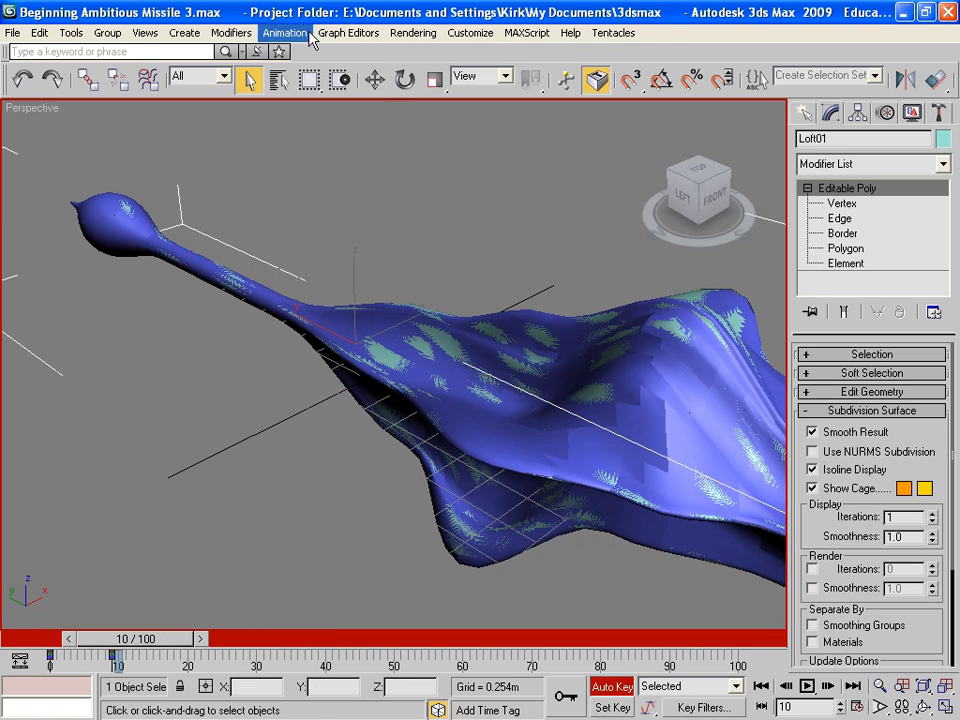
click(45, 36)
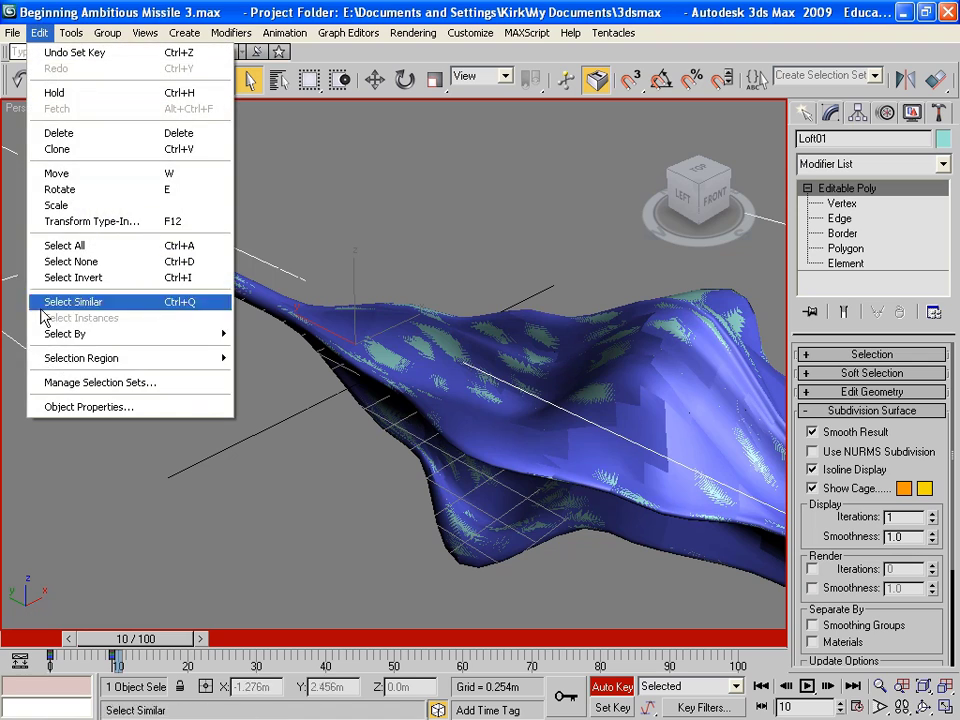
click(45, 404)
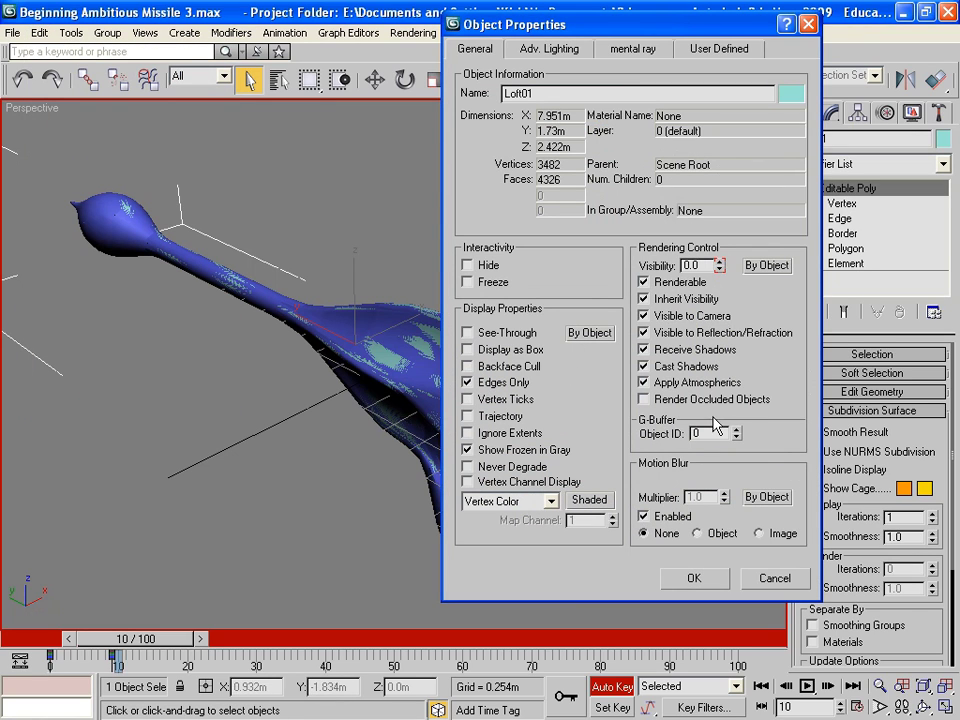
click(695, 580)
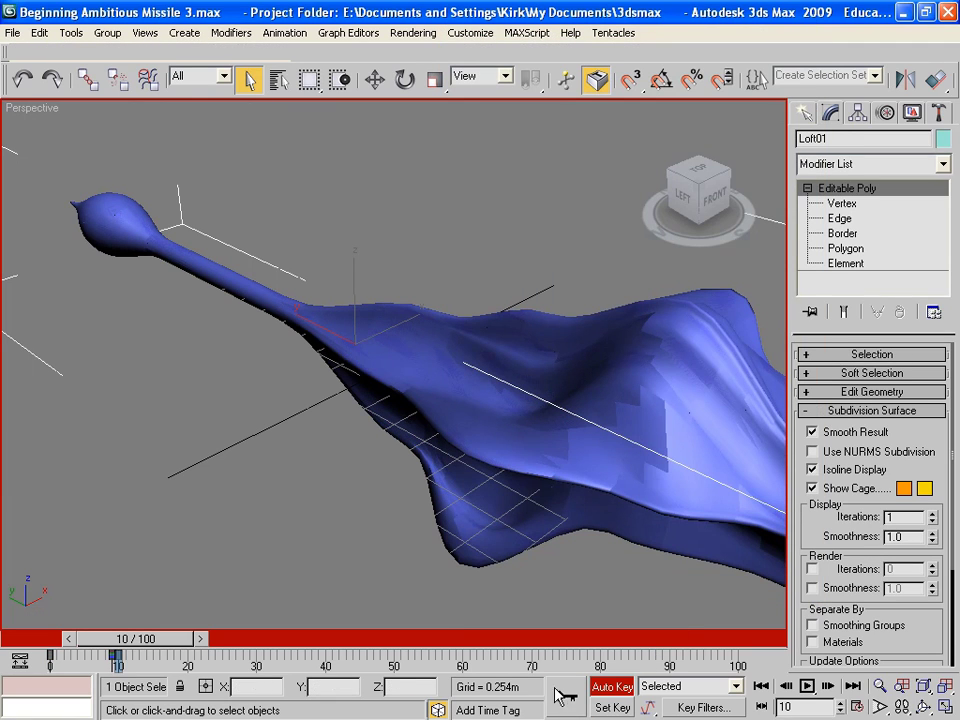
Preview the early frames, then key Loft01's Visibility to 1.0 at frame 9
click(612, 687)
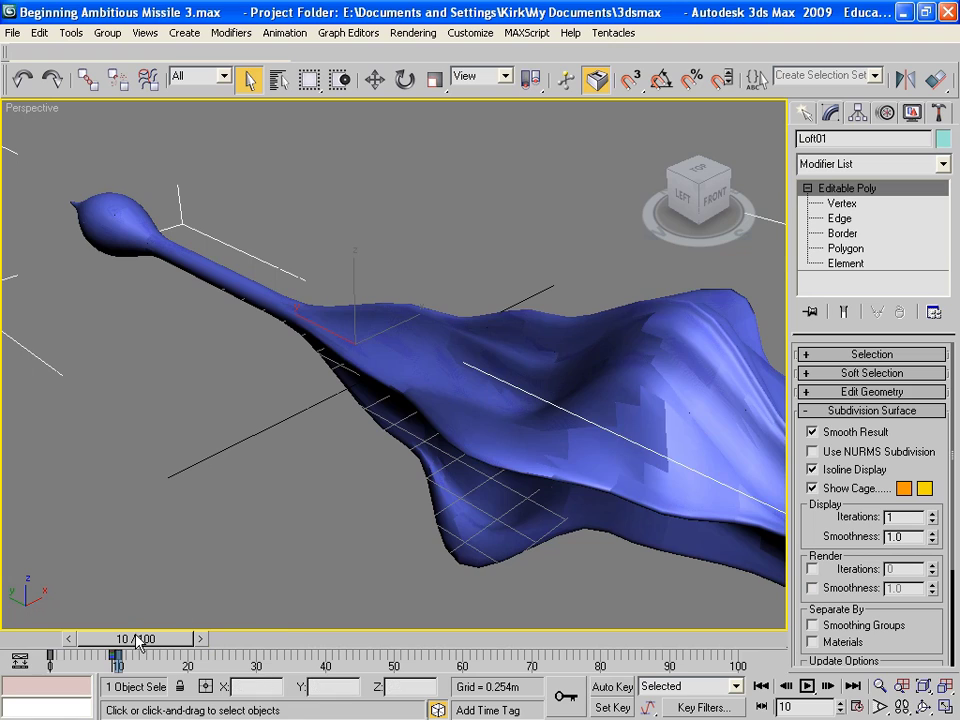
drag(139, 643, 51, 675)
key(q)
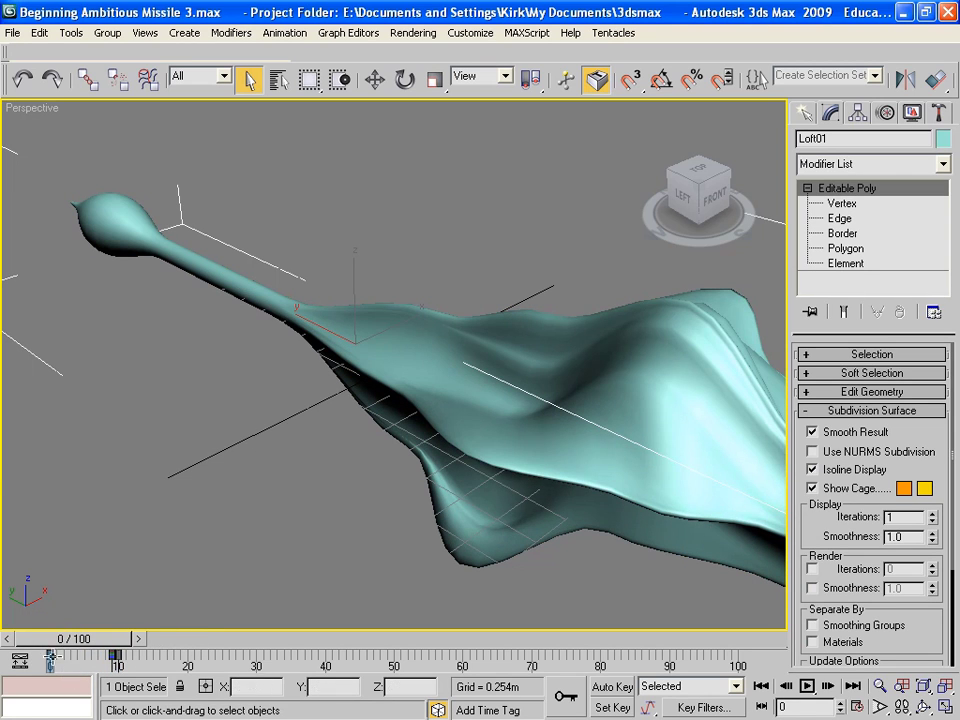
click(117, 651)
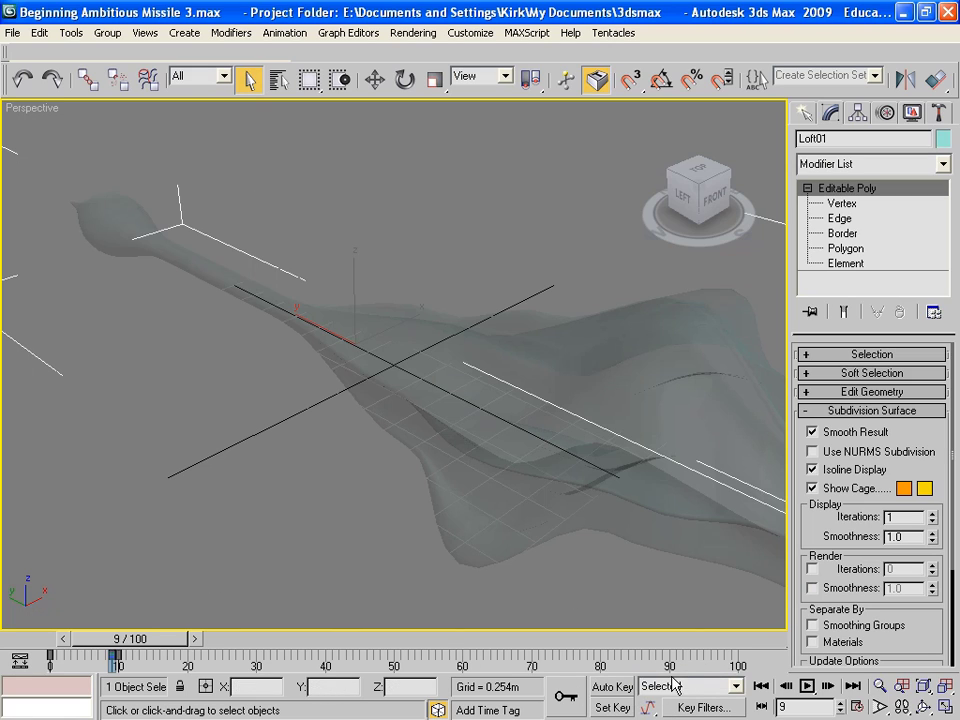
click(630, 690)
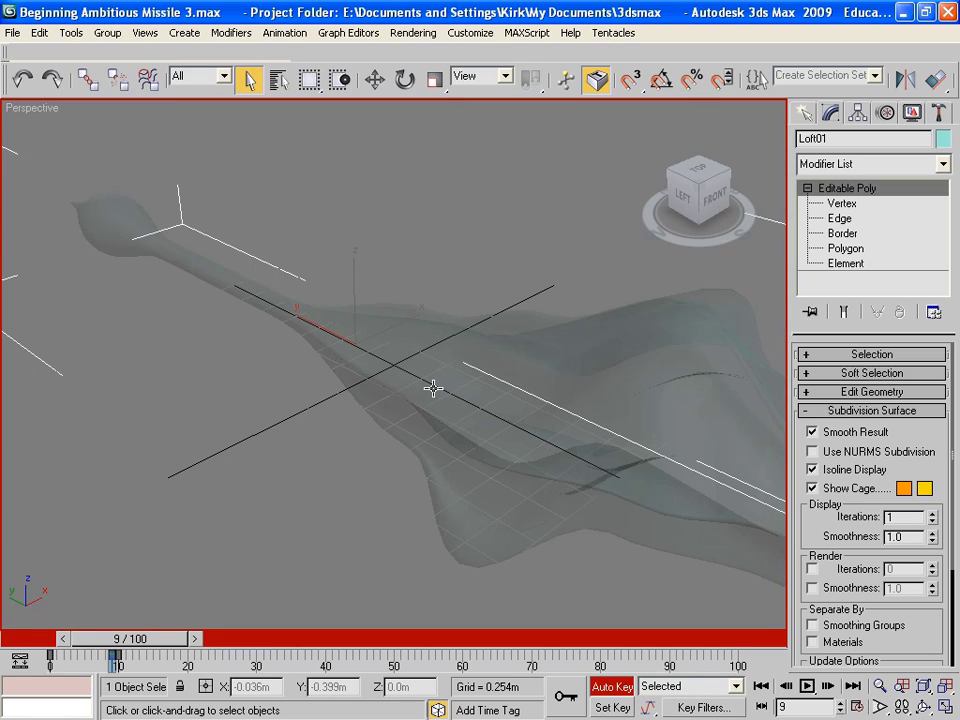
click(50, 38)
click(60, 405)
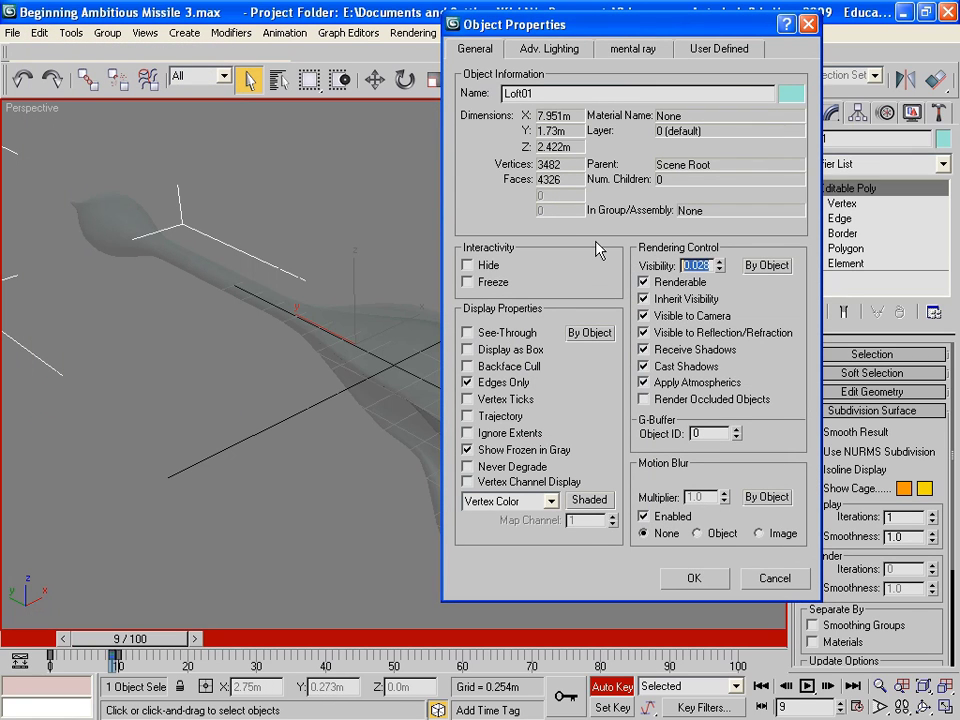
text(1)
key(Return)
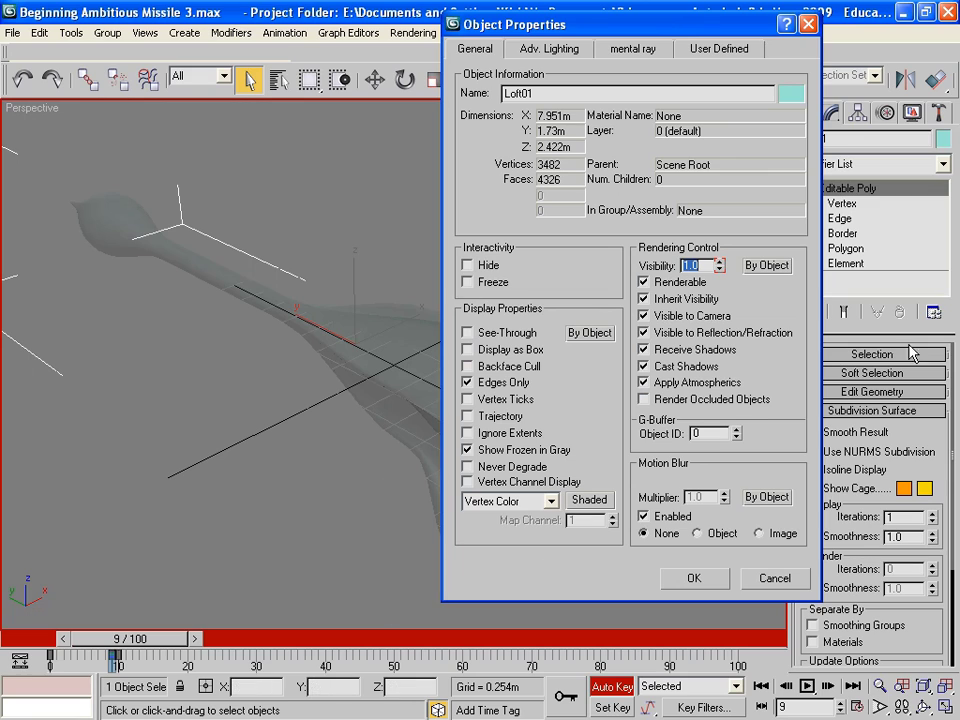
click(684, 582)
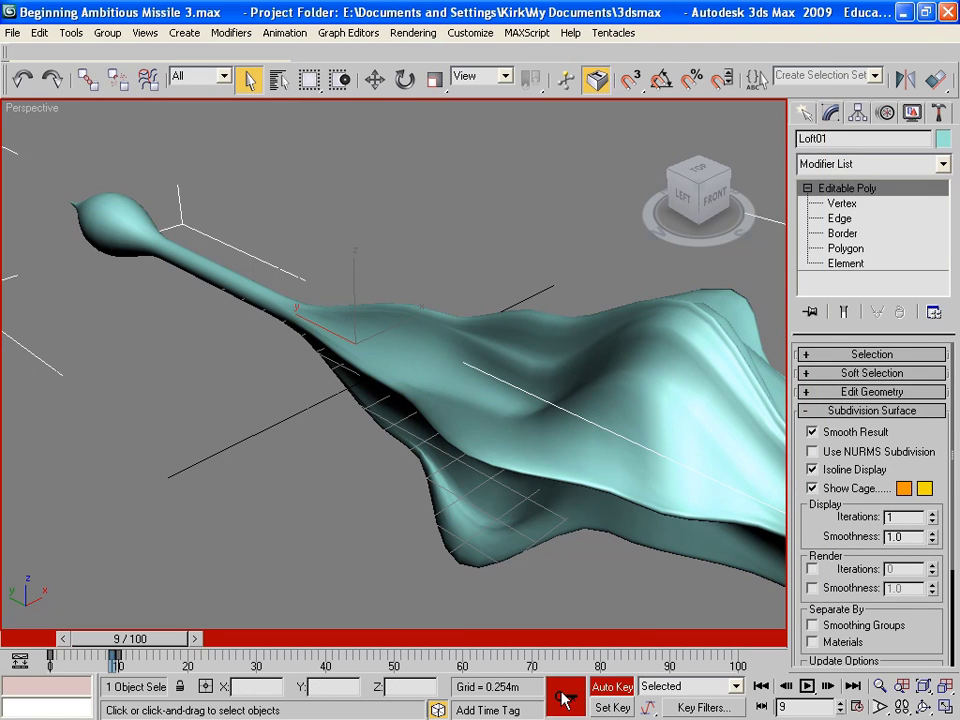
click(620, 687)
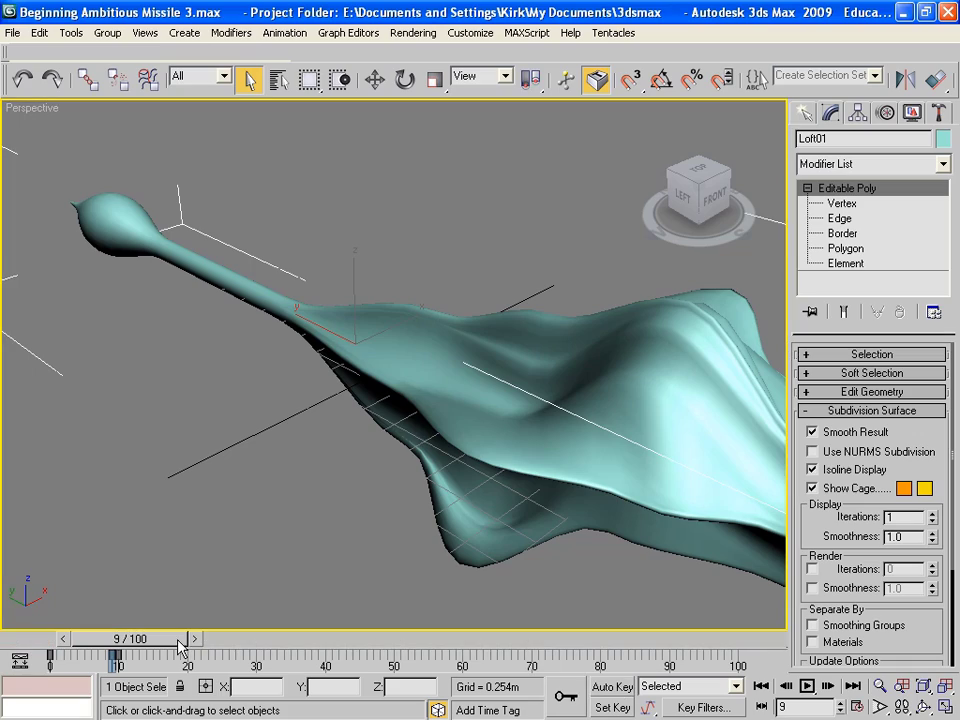
drag(180, 648, 115, 655)
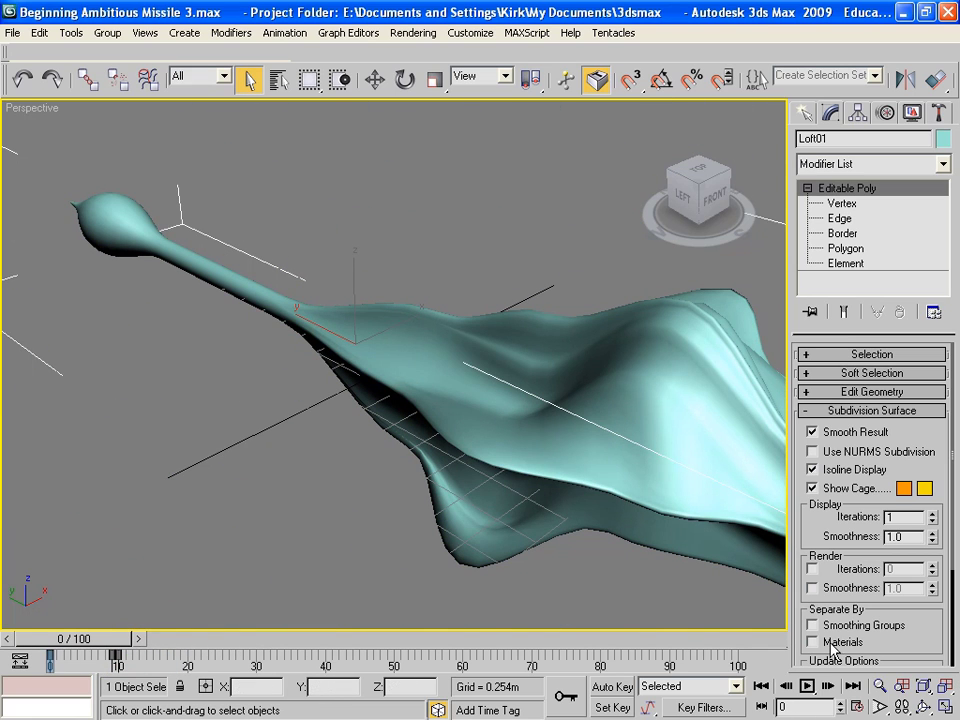
click(815, 688)
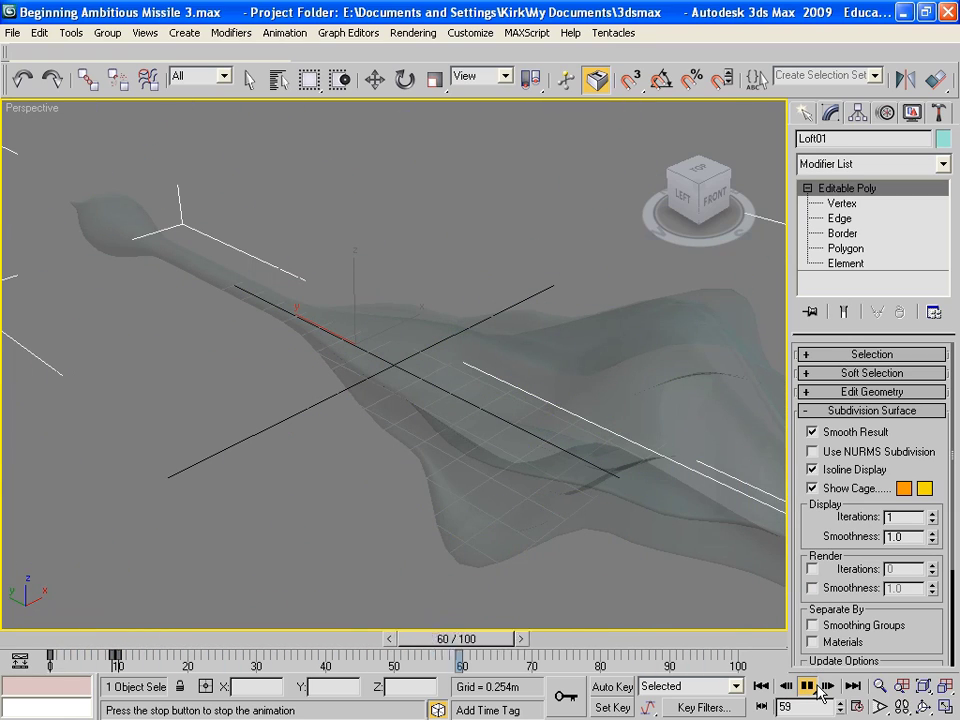
key(shift+q)
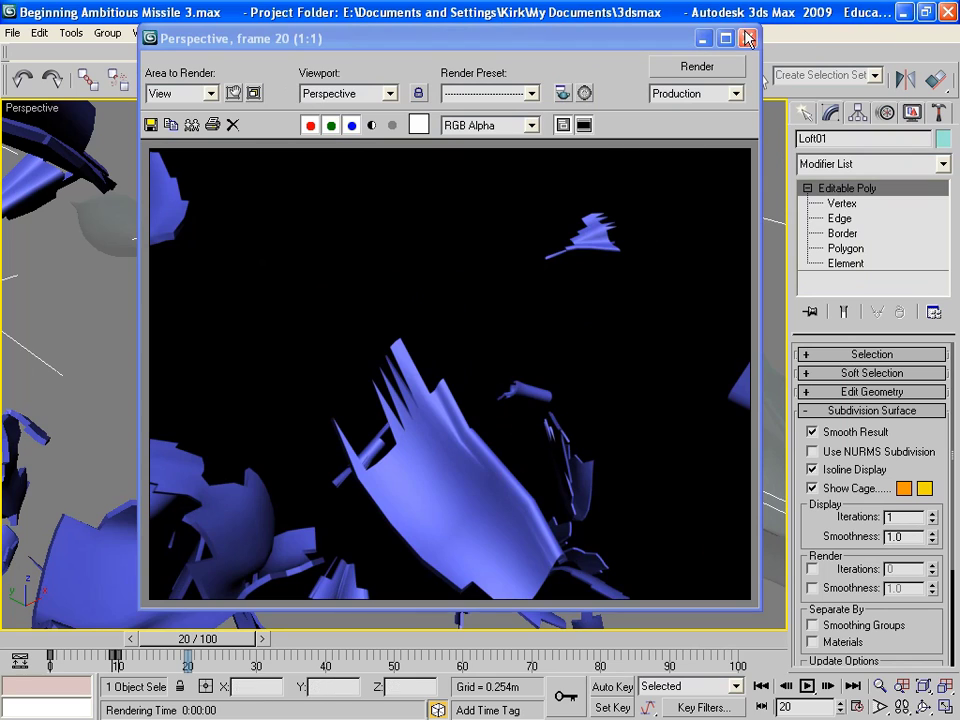
click(748, 38)
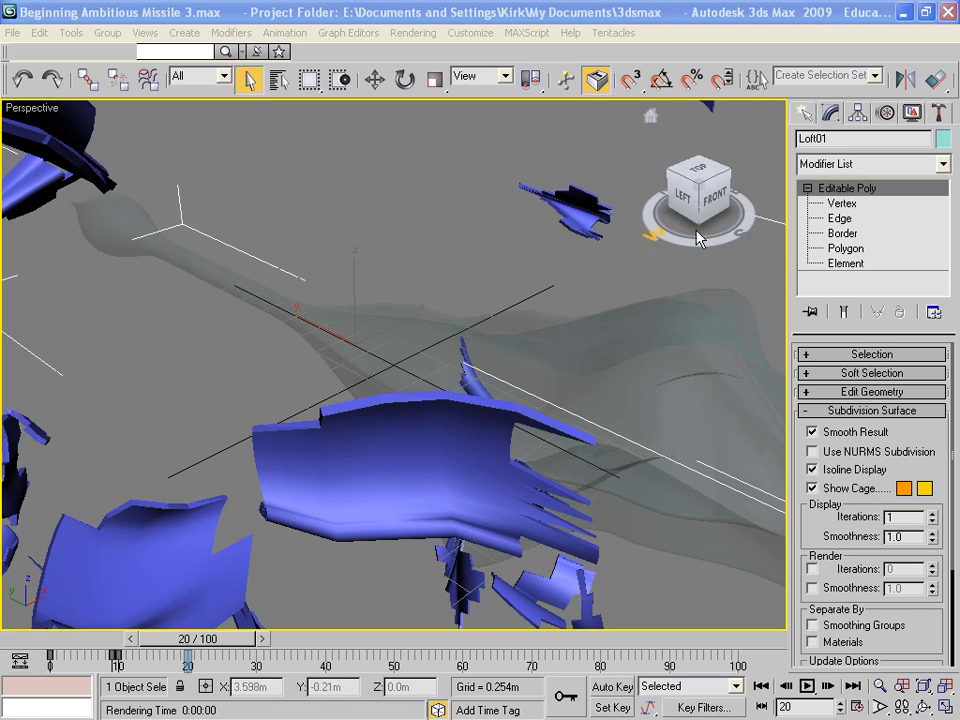
drag(232, 641, 100, 645)
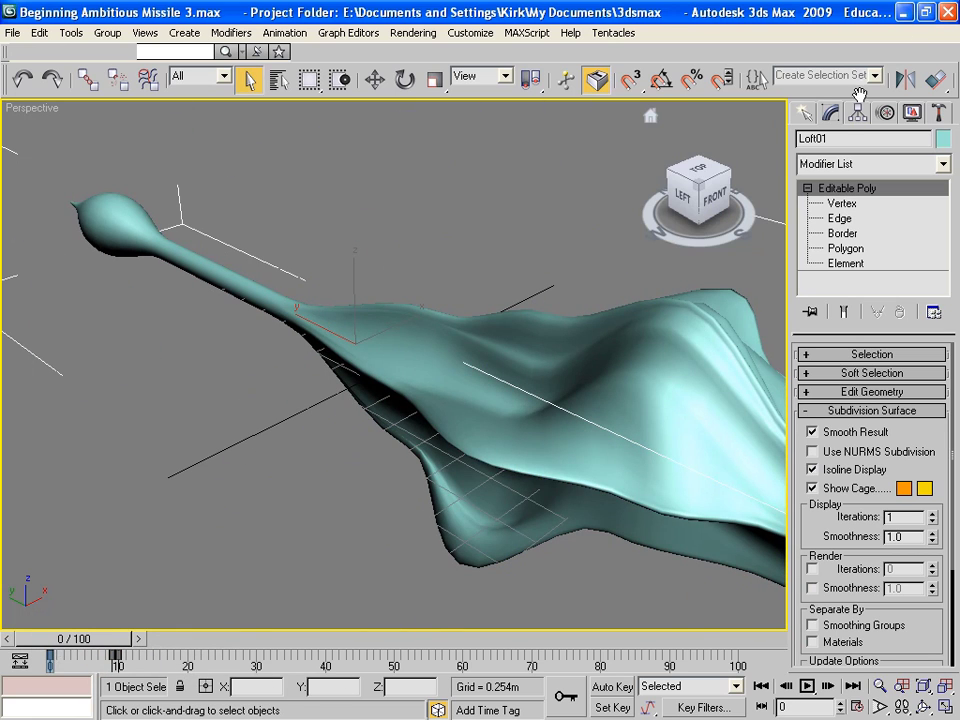
Give the first material a green Diffuse colour and apply it to Loft01
drag(884, 66, 474, 46)
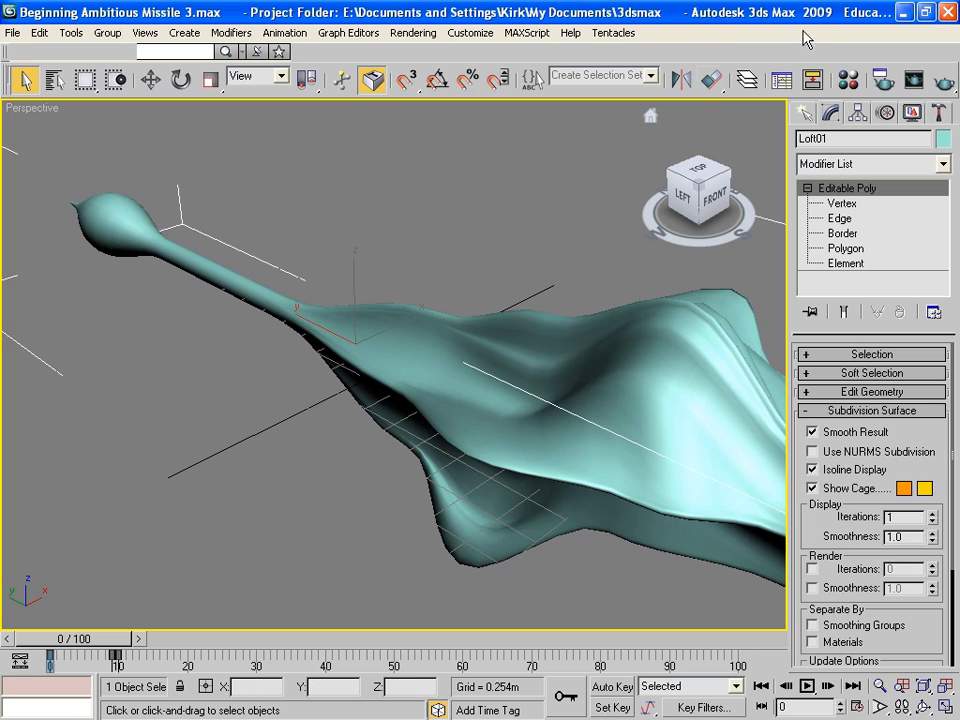
click(847, 79)
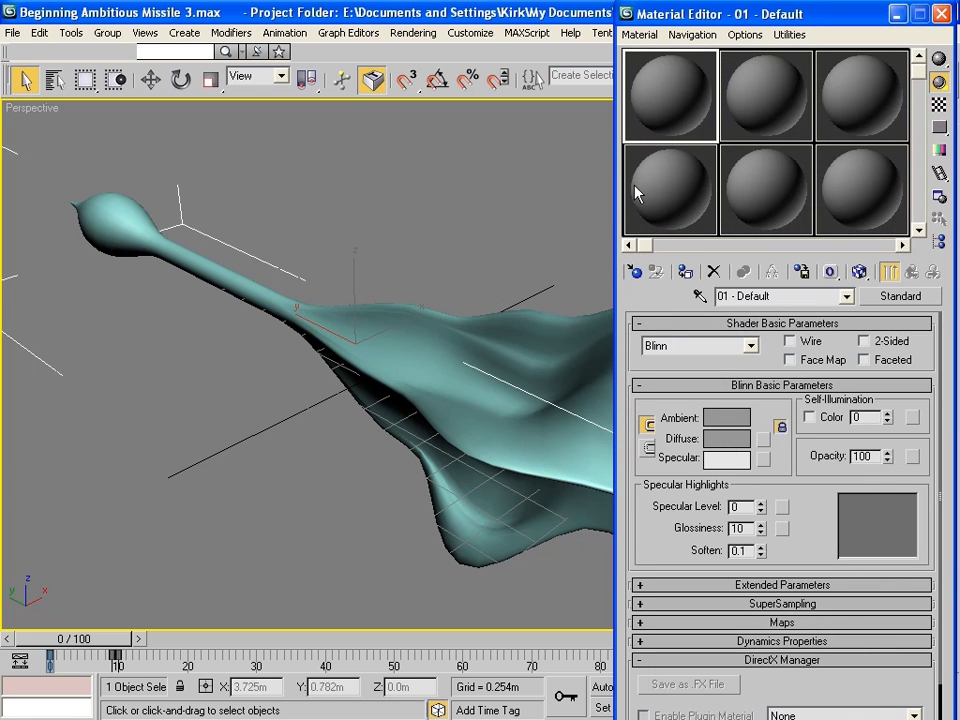
drag(813, 17, 197, 19)
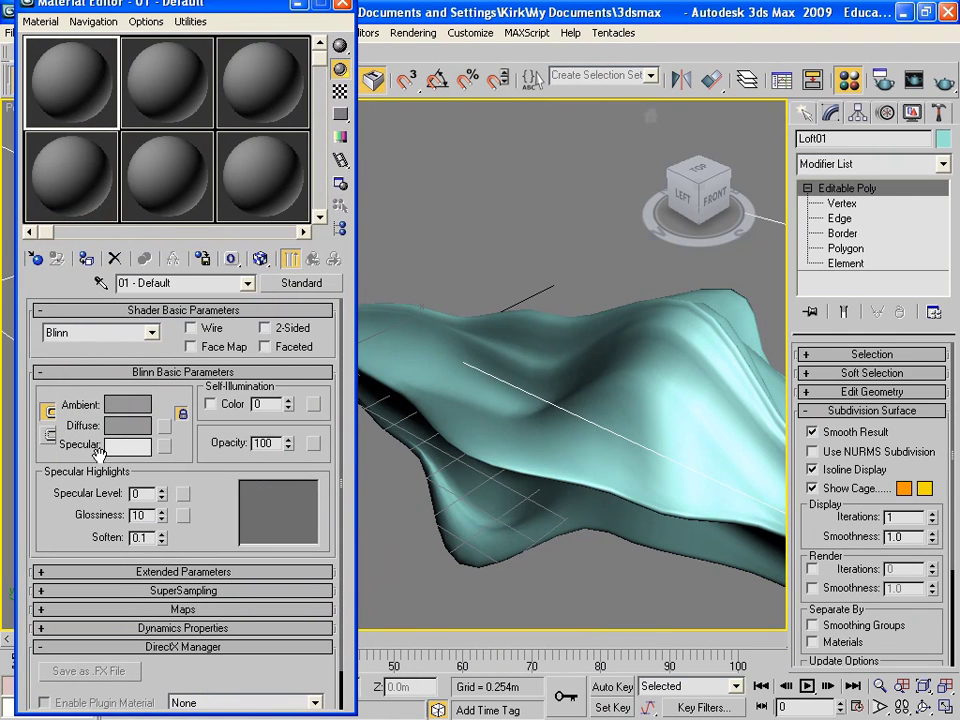
click(131, 428)
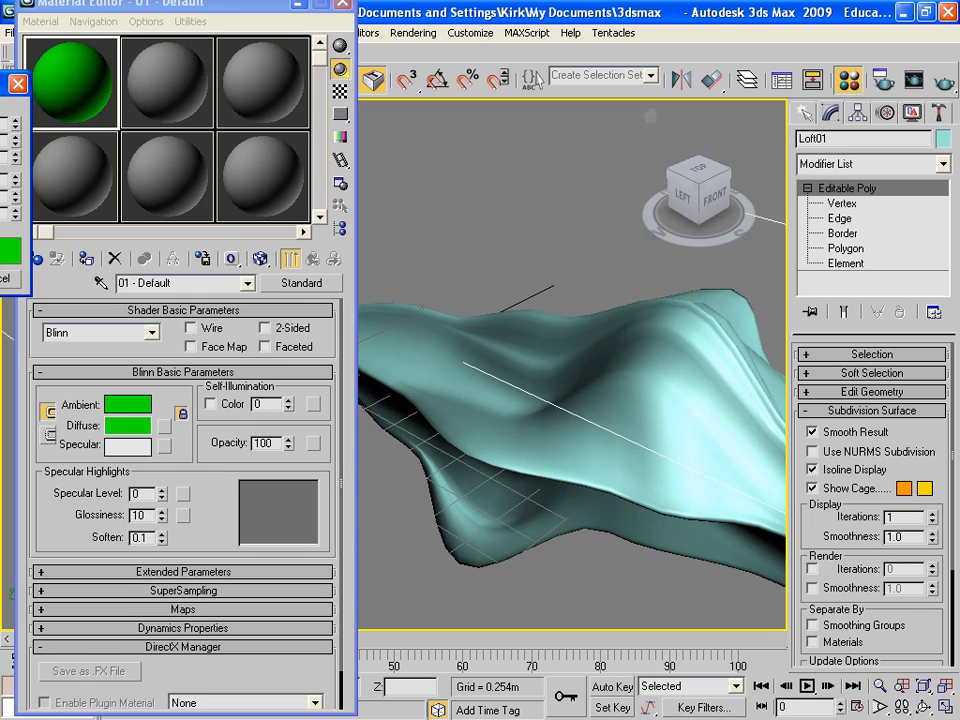
click(5, 278)
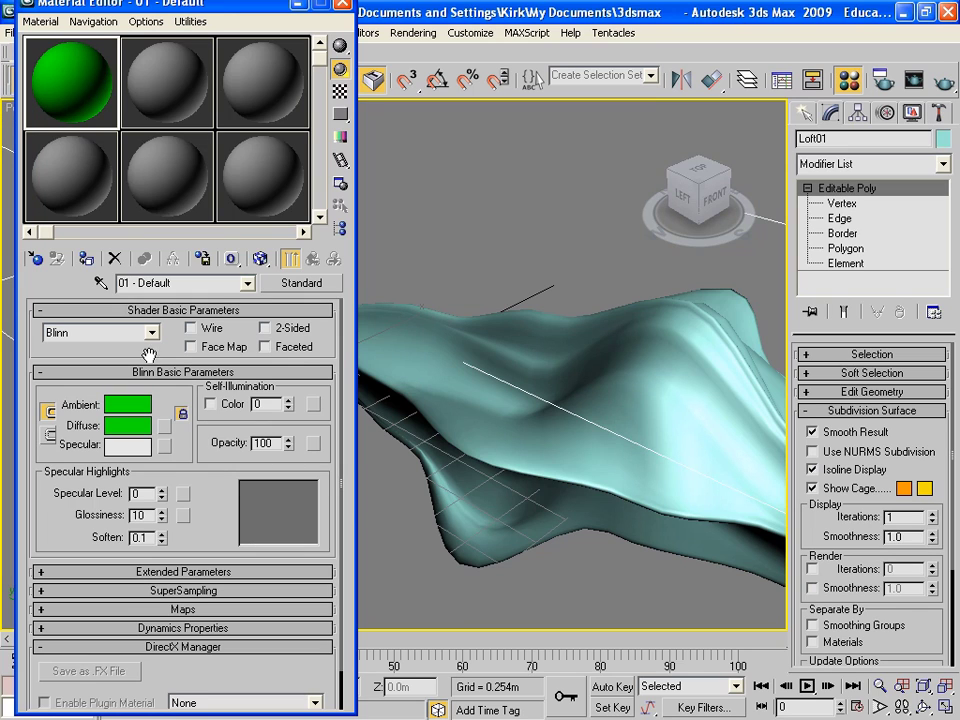
drag(78, 90, 558, 390)
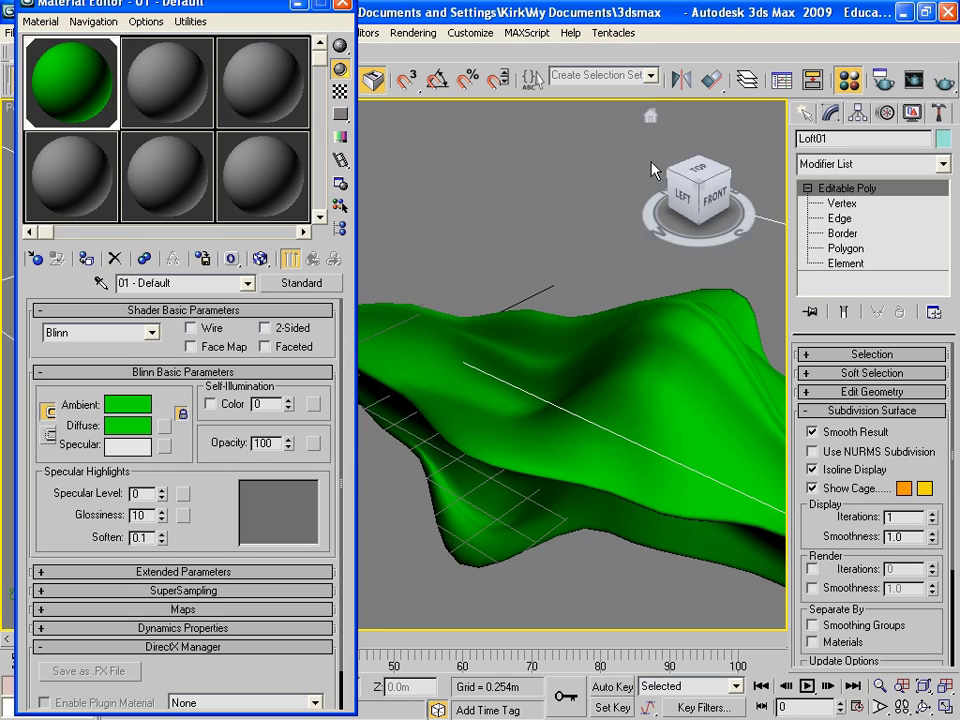
click(341, 9)
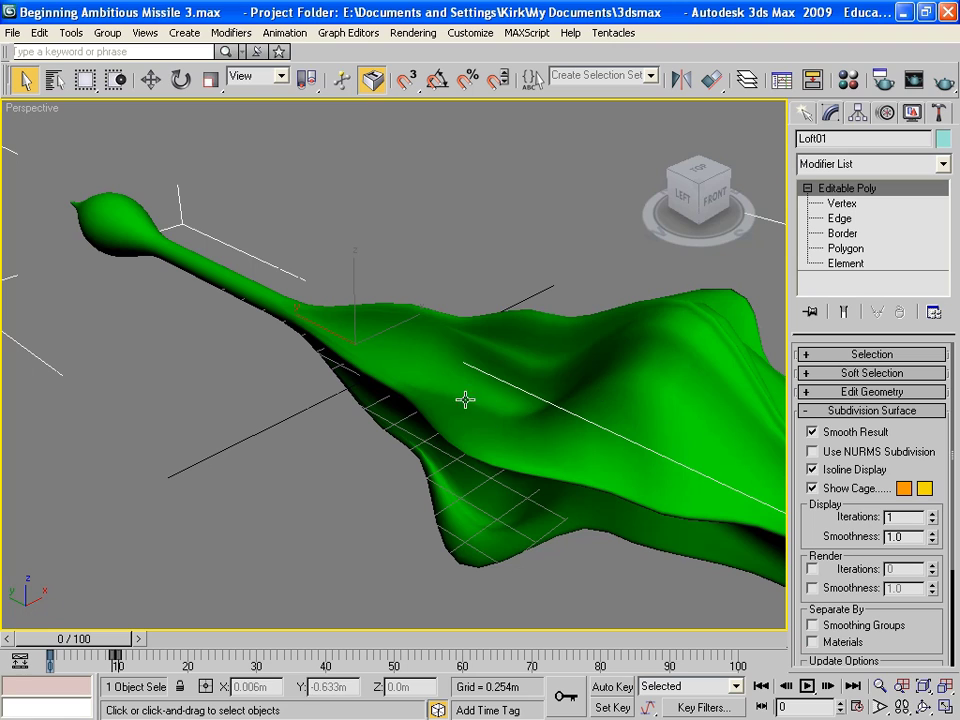
Select the PArray01 particle emitter
scroll(517, 408, down, 5)
scroll(507, 410, up, 1)
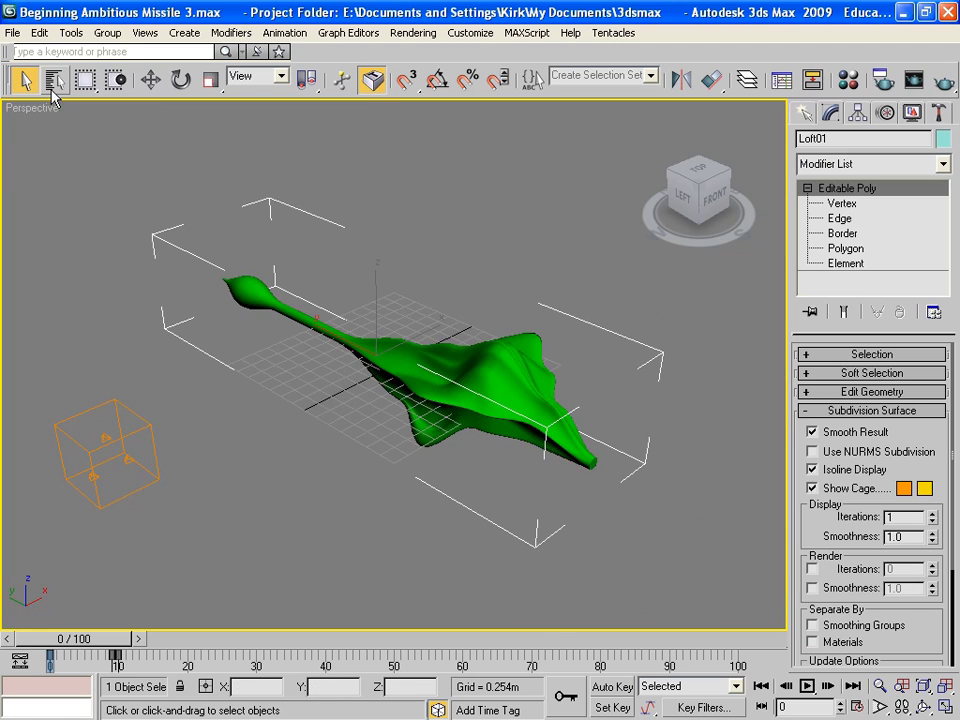
click(87, 405)
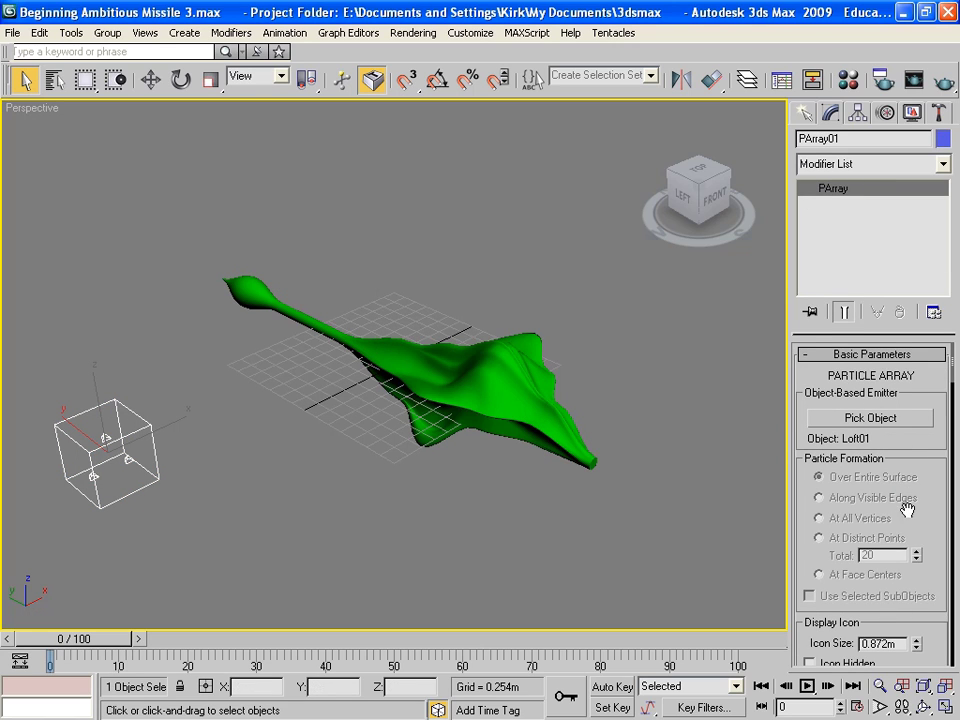
Set the fragment material source to Picked Emitter and view the burst at frame 18
drag(907, 510, 926, 267)
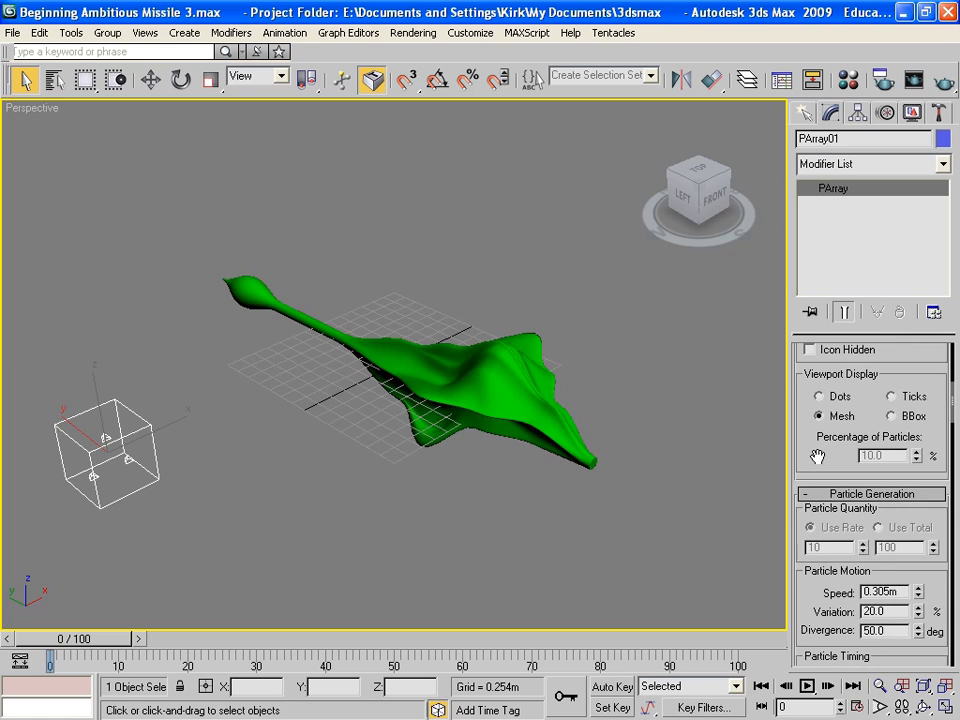
drag(816, 458, 878, 276)
drag(849, 640, 849, 570)
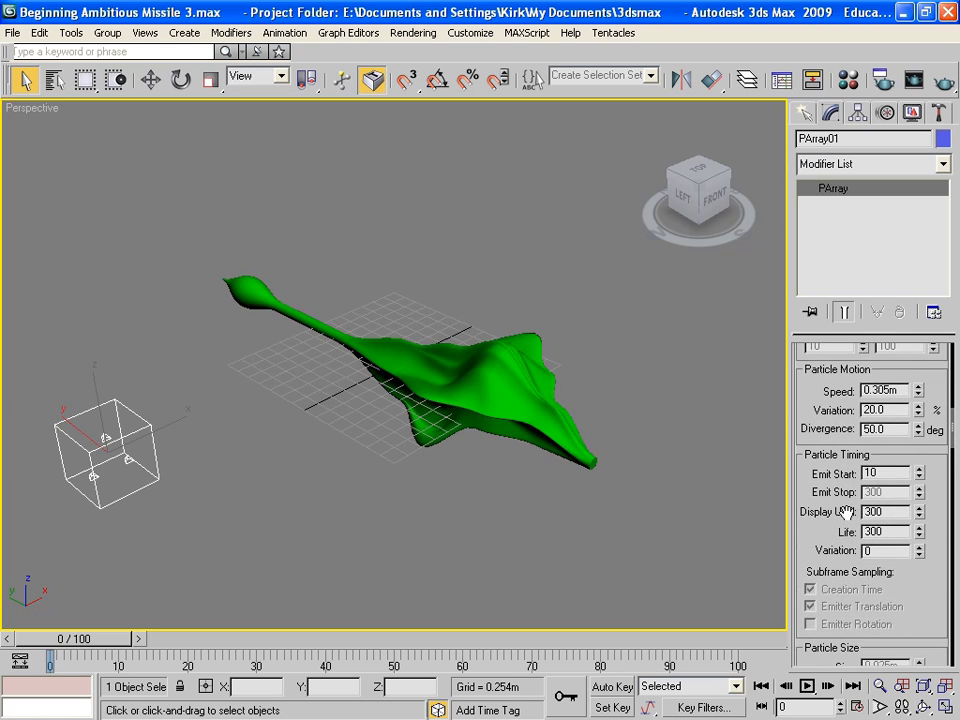
drag(816, 606, 909, 296)
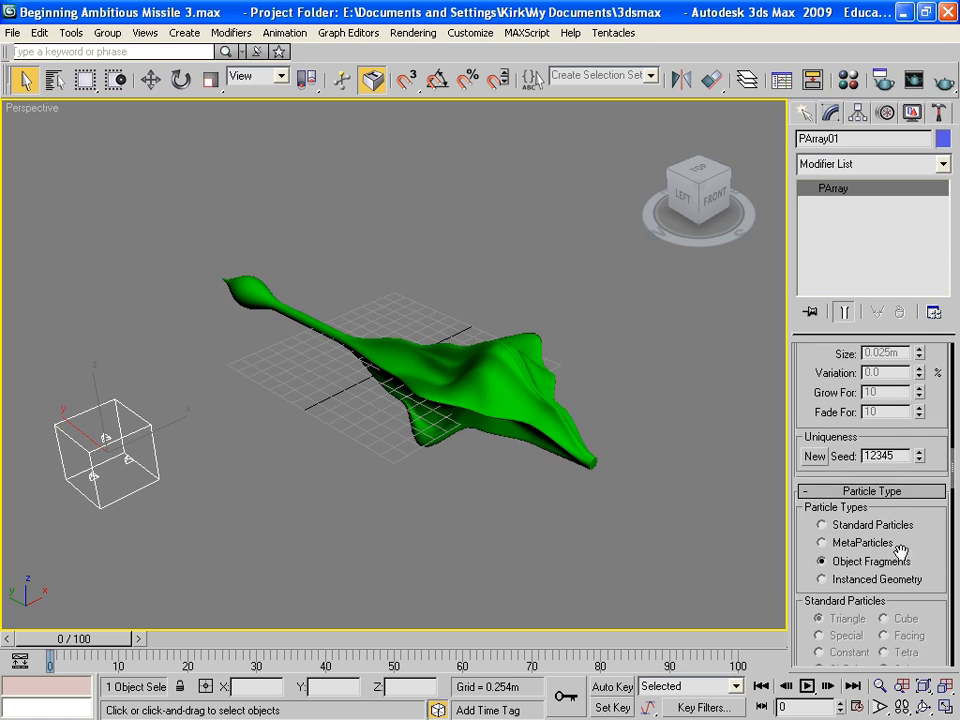
drag(901, 552, 958, 230)
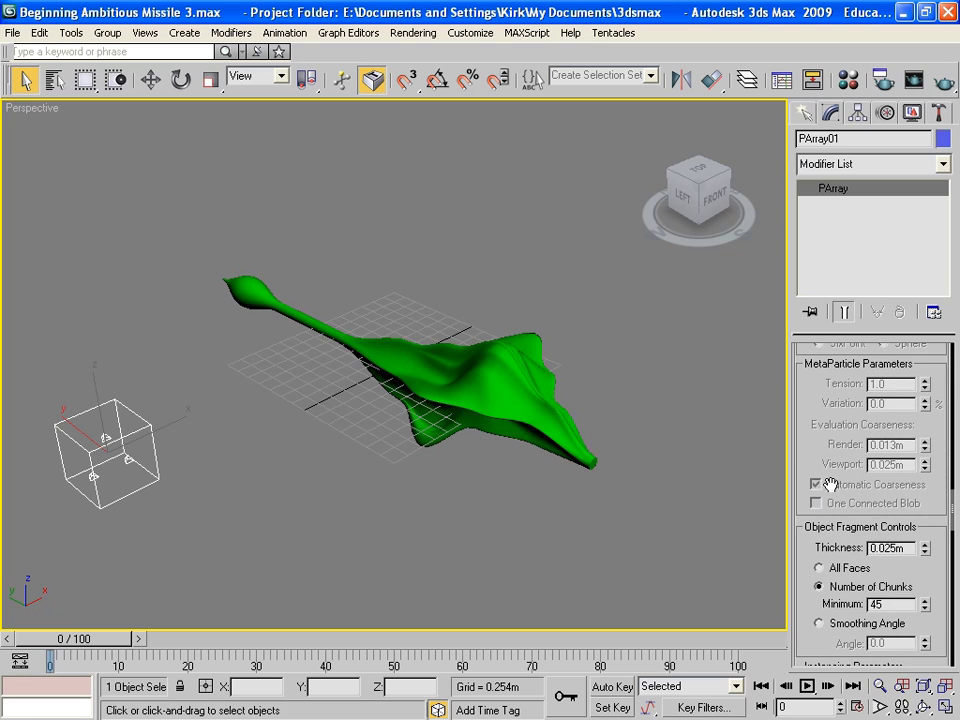
scroll(853, 490, down, 8)
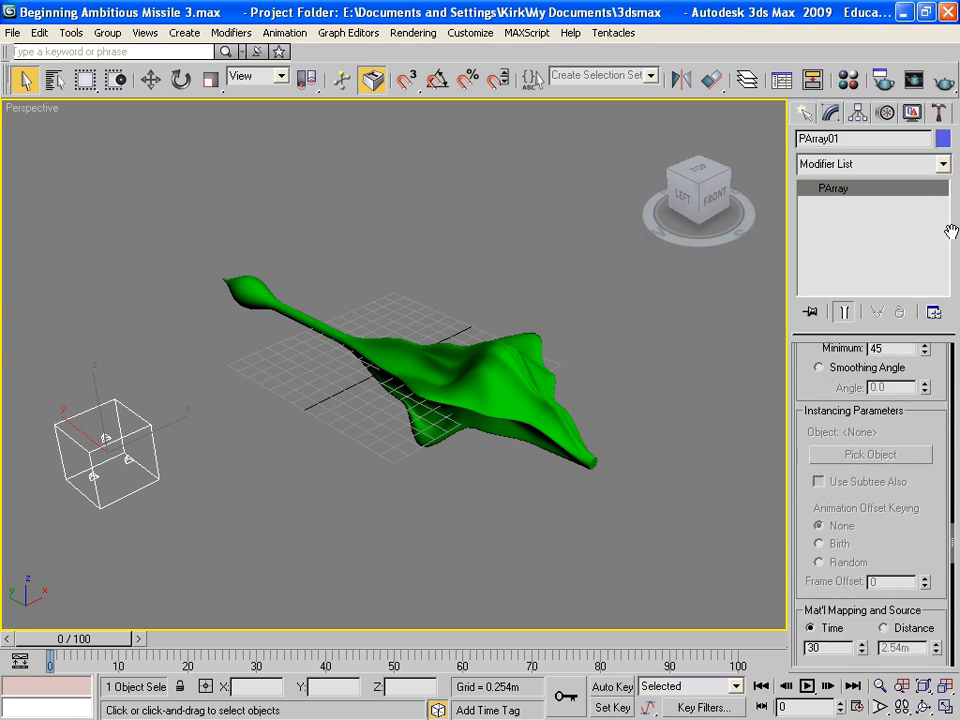
drag(835, 545, 932, 352)
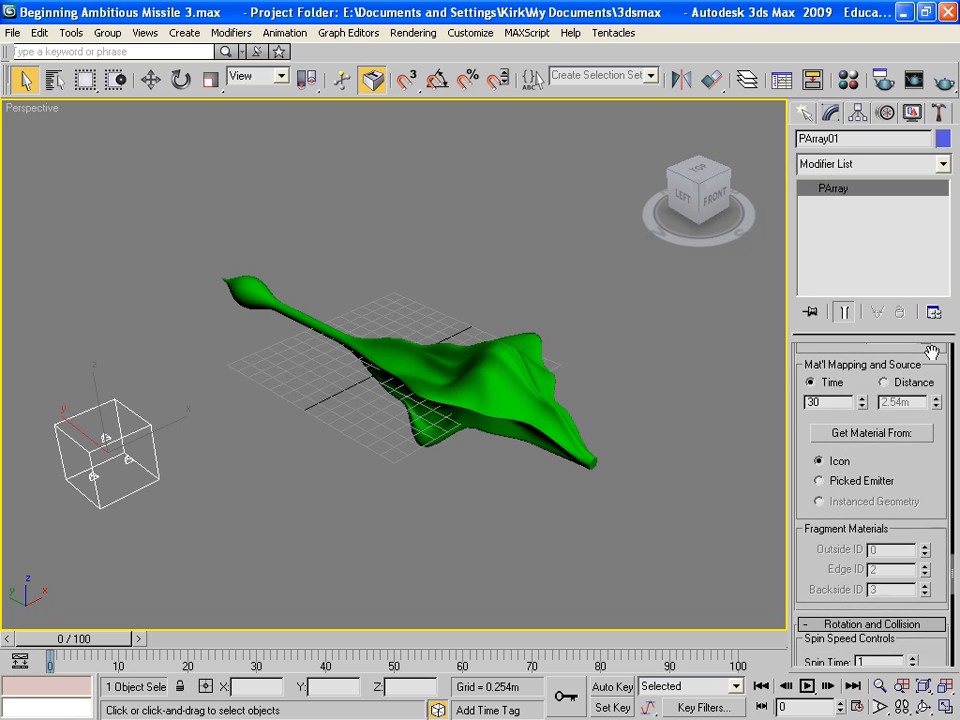
drag(916, 480, 918, 473)
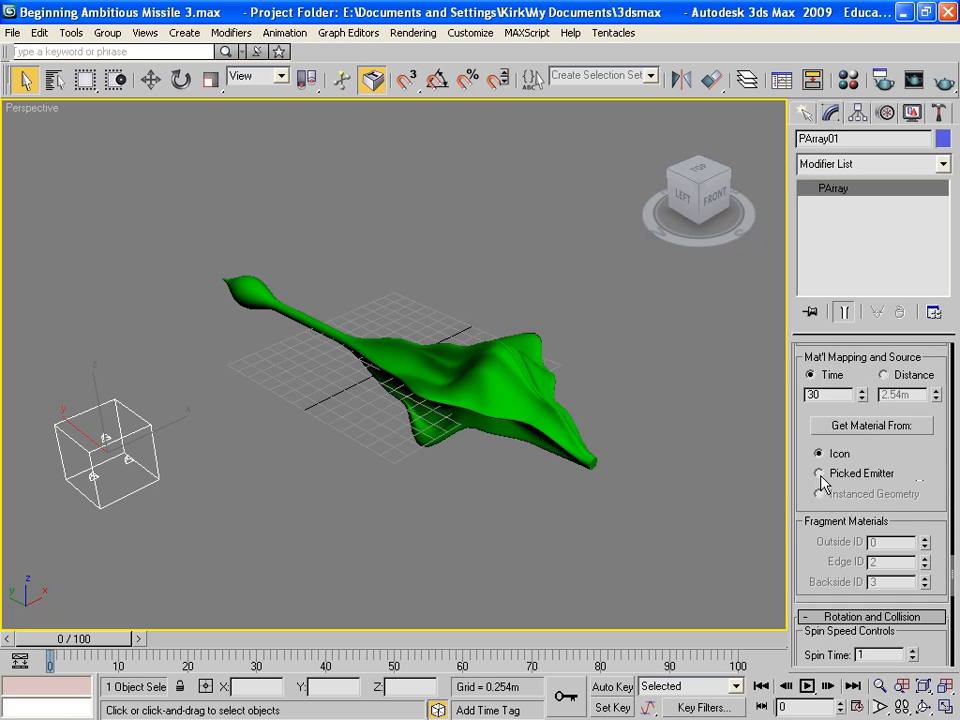
click(819, 474)
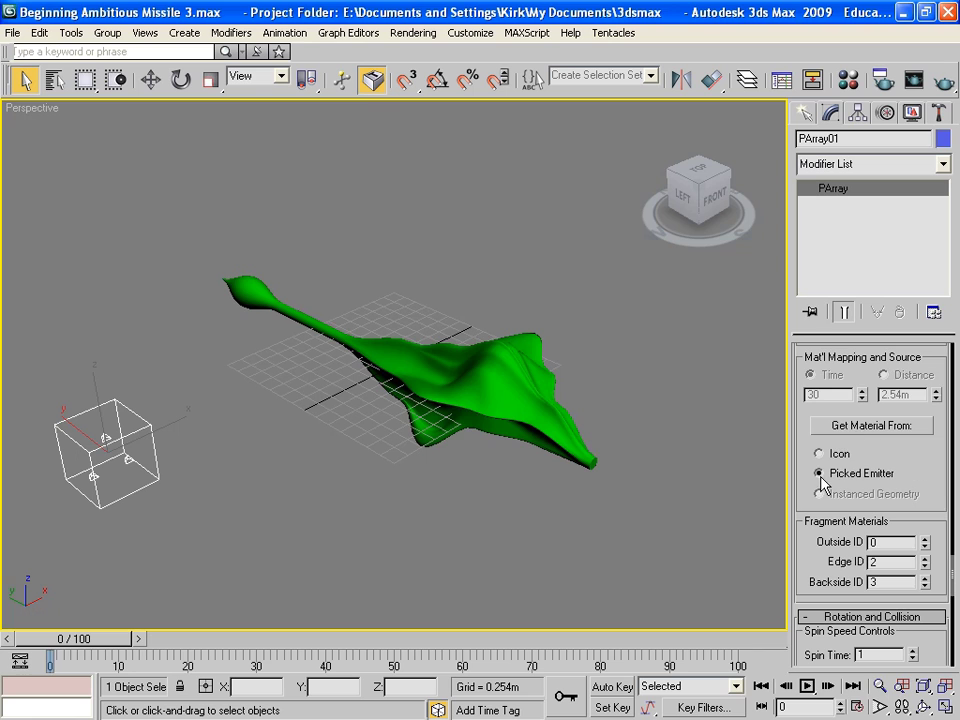
drag(84, 641, 198, 657)
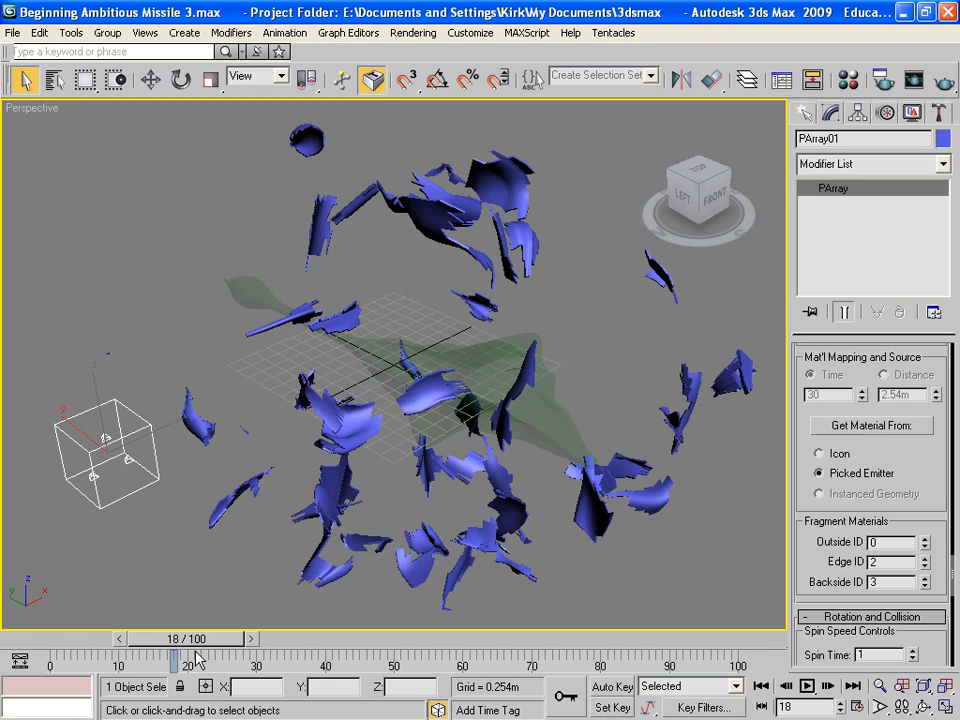
Render a test frame, then give the fragments the missile's green material and render again
key(shift+q)
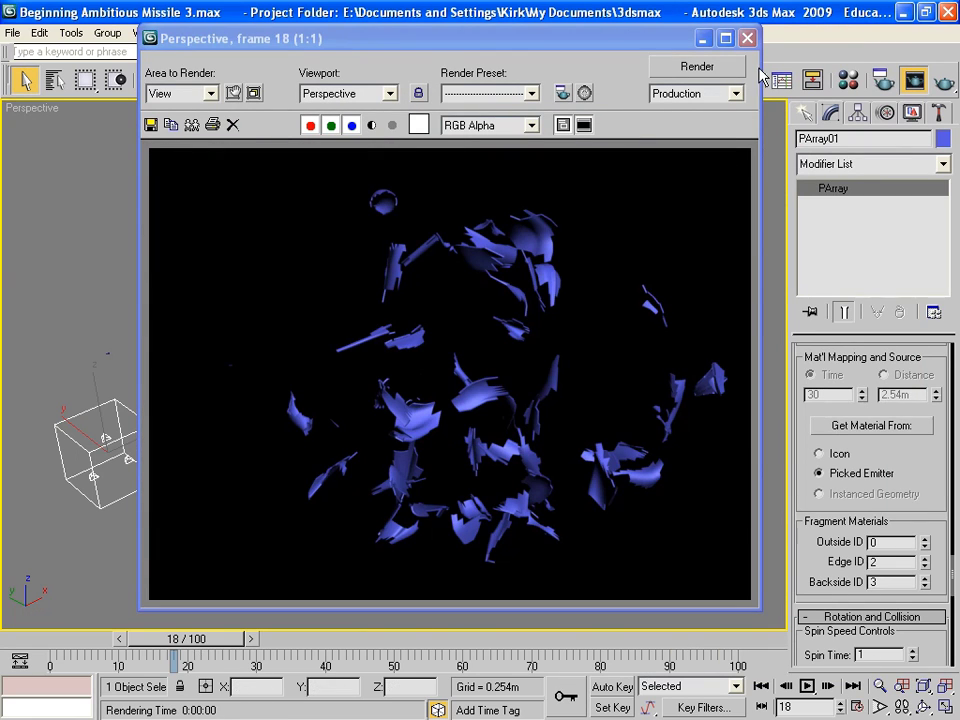
click(748, 38)
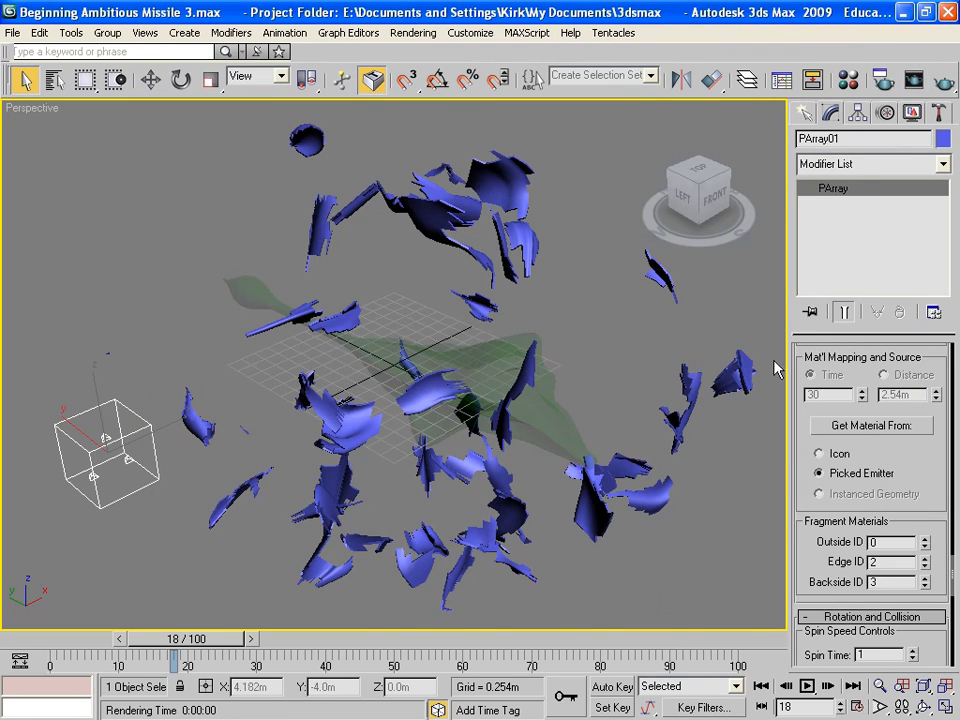
click(866, 430)
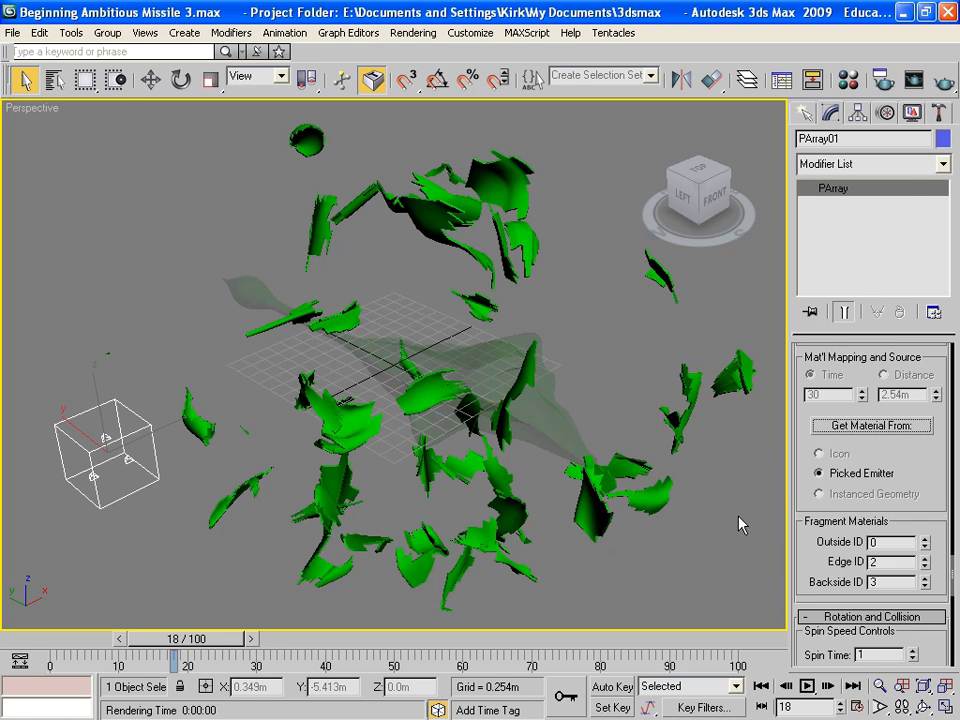
key(shift+q)
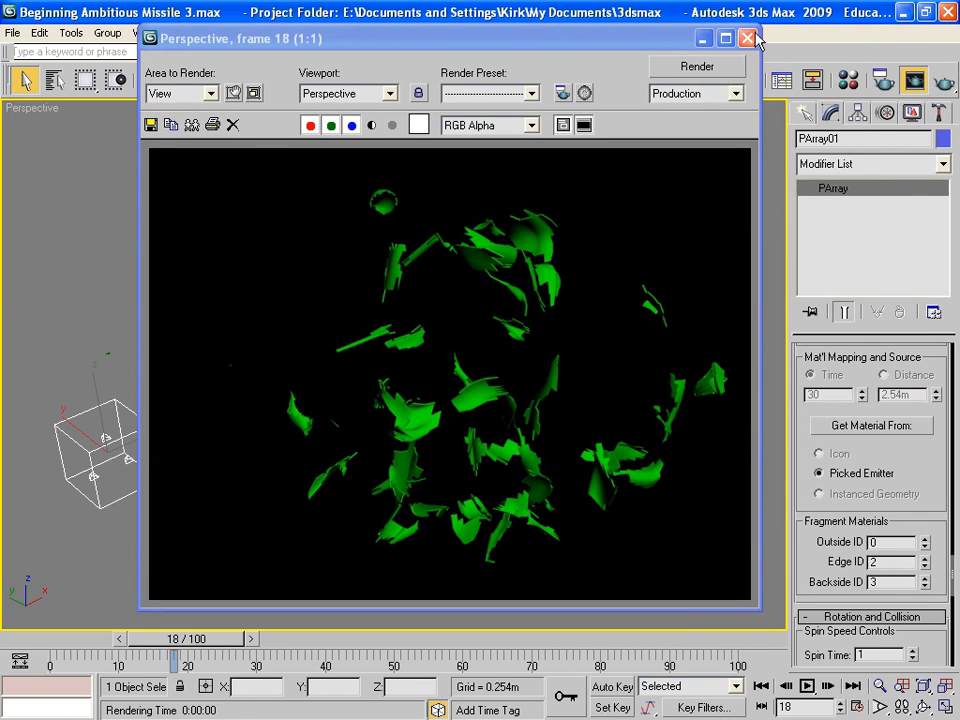
click(747, 38)
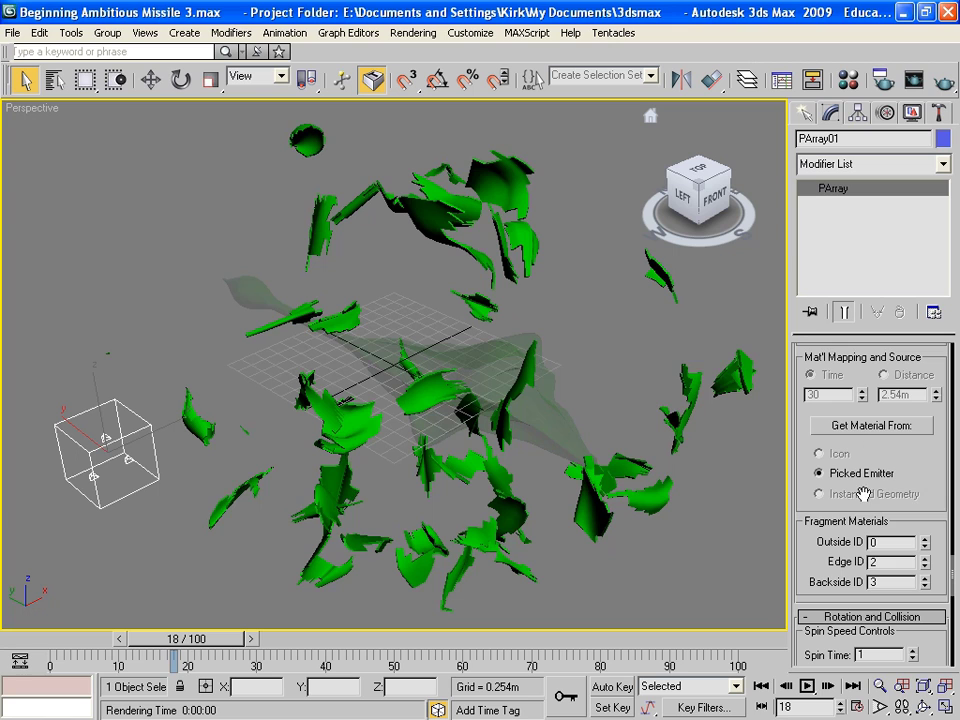
Render once more to confirm the green fragments and return the time slider to frame 0
key(shift+q)
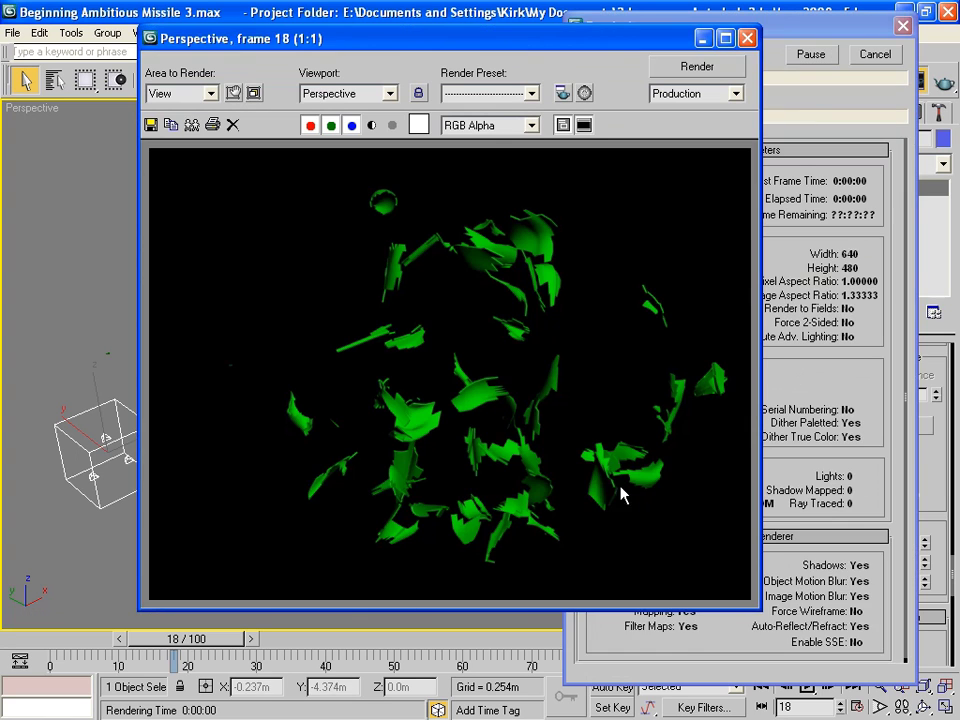
click(747, 38)
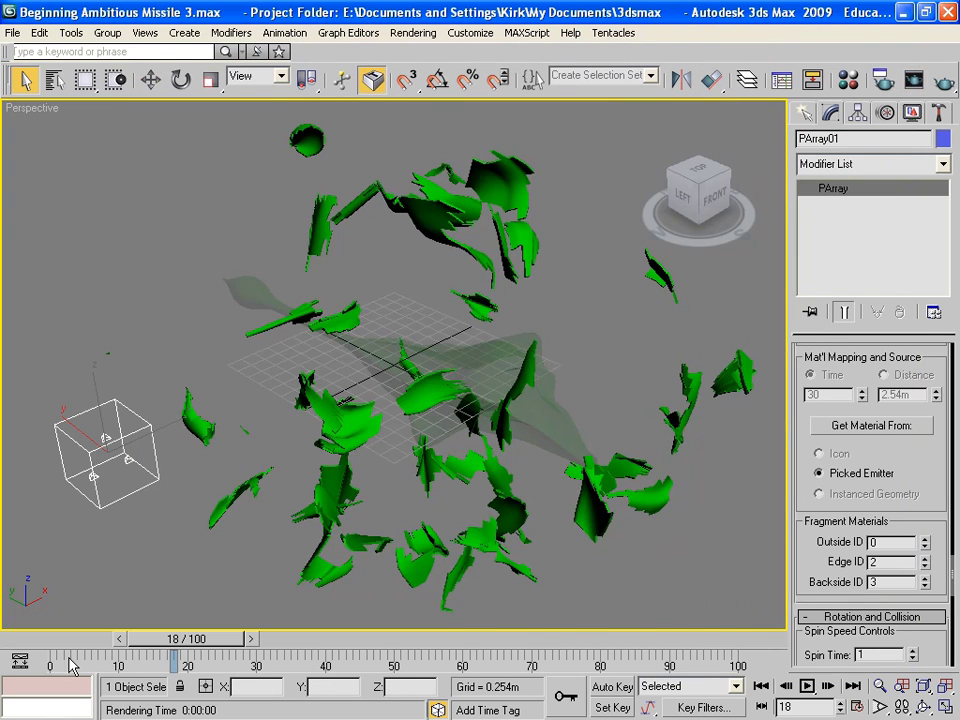
drag(160, 645, 186, 617)
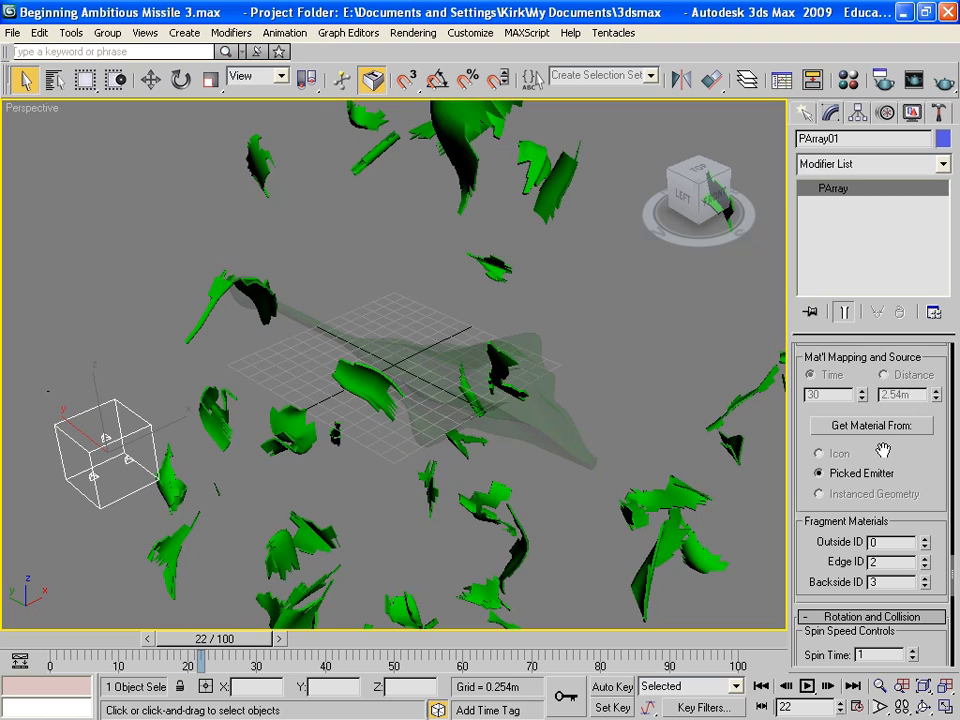
Generate a new seed in the Uniqueness group and advance the timeline to preview the fragments
drag(882, 451, 776, 712)
drag(836, 428, 843, 537)
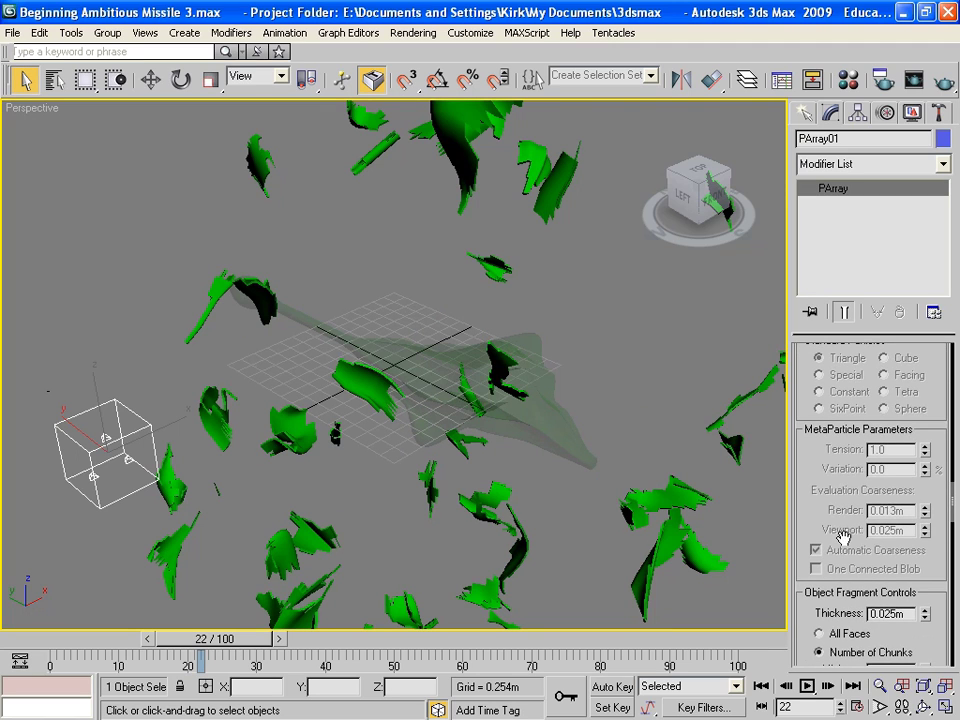
drag(865, 395, 861, 668)
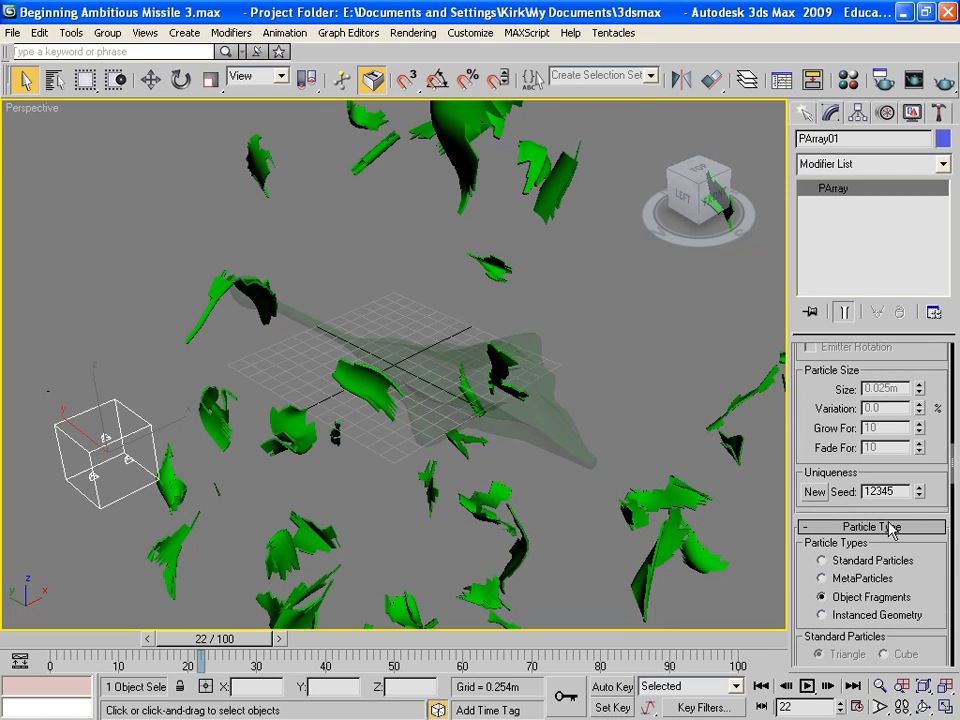
click(816, 494)
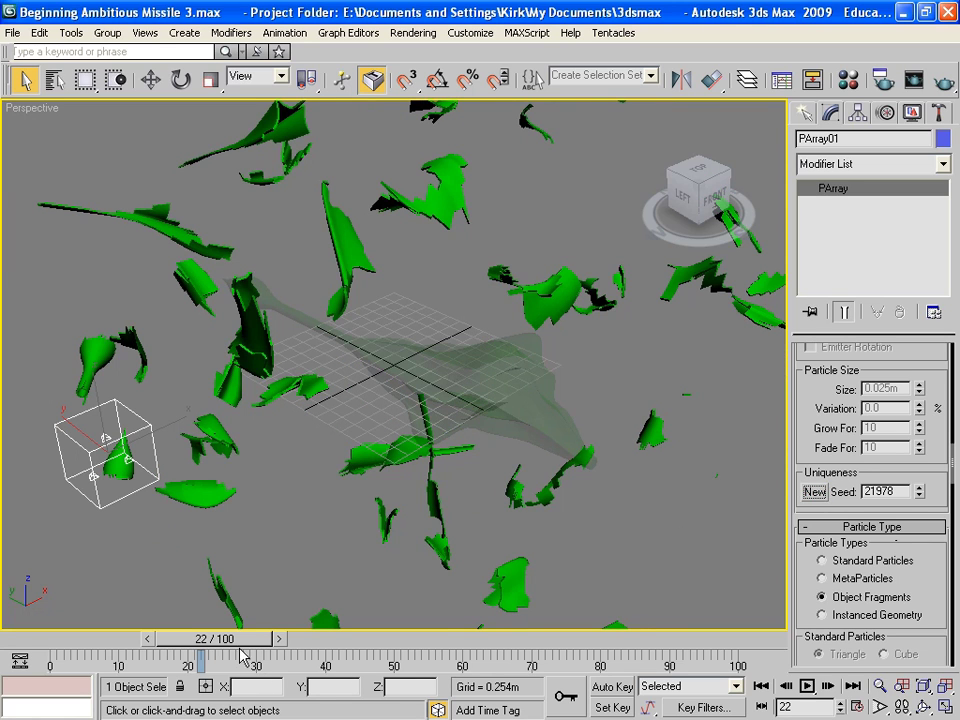
drag(242, 643, 332, 645)
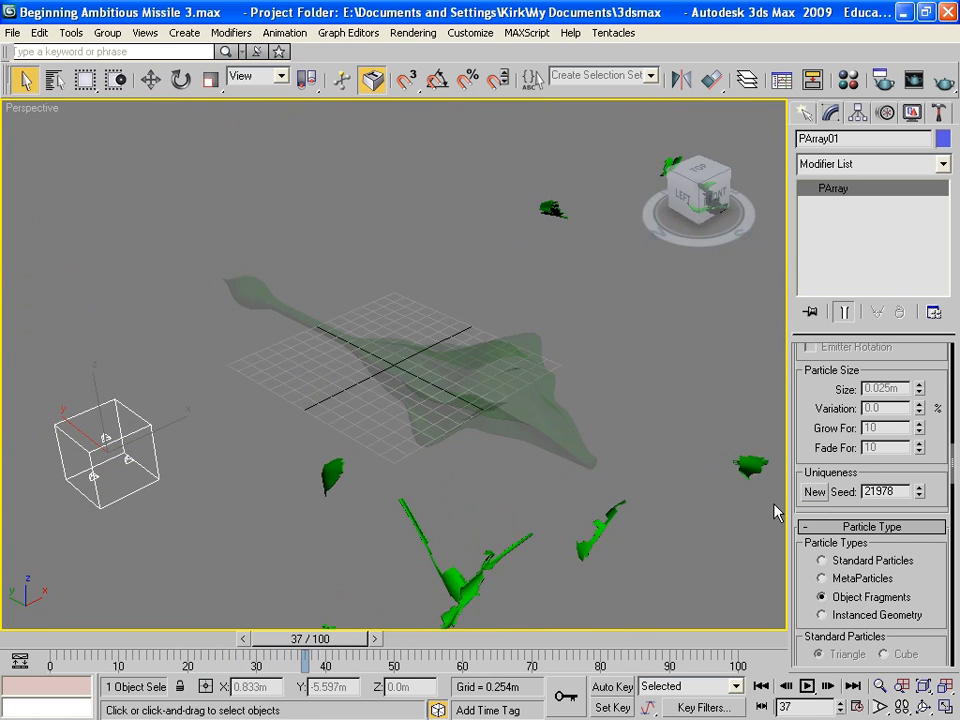
Regenerate the seed until it reads 22004, scrub to review the scatter, and switch to Select Object
click(814, 494)
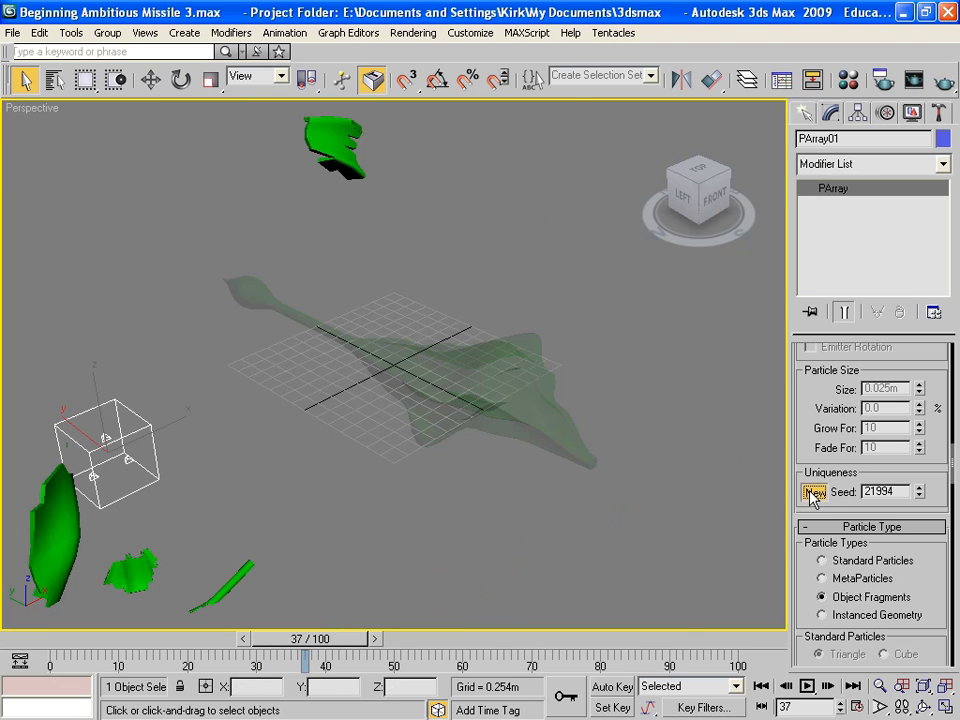
click(814, 494)
click(814, 494)
click(814, 494)
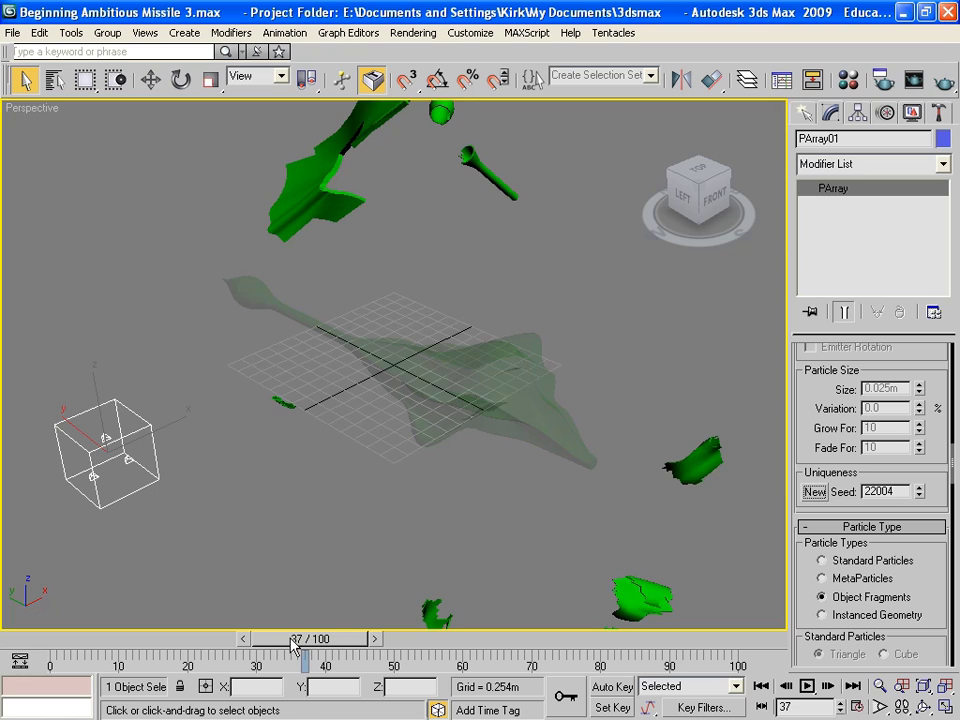
drag(295, 645, 688, 522)
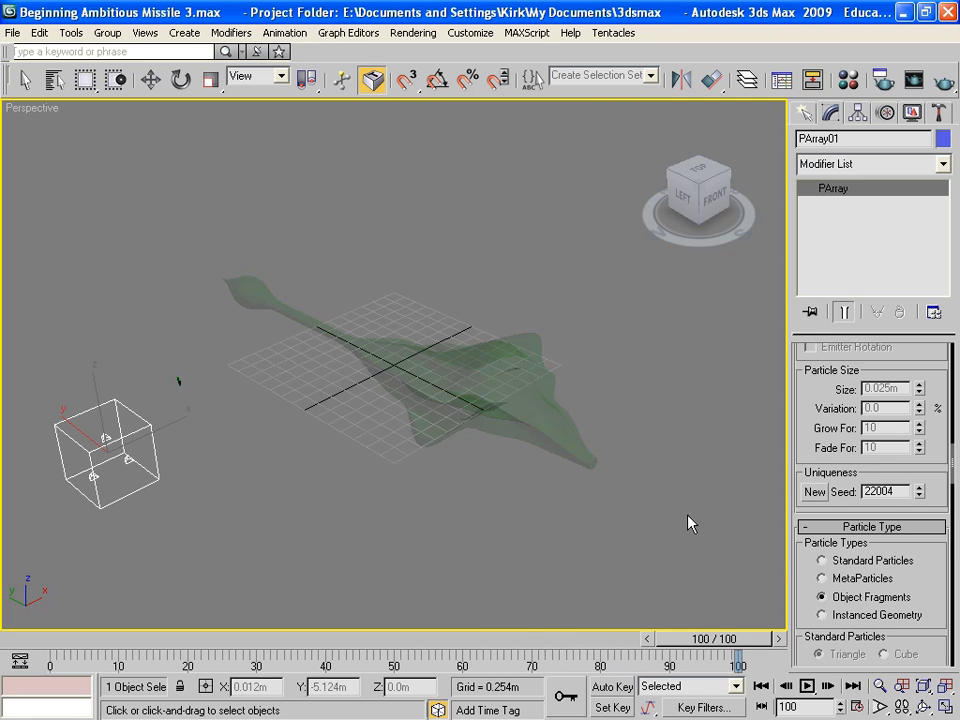
key(q)
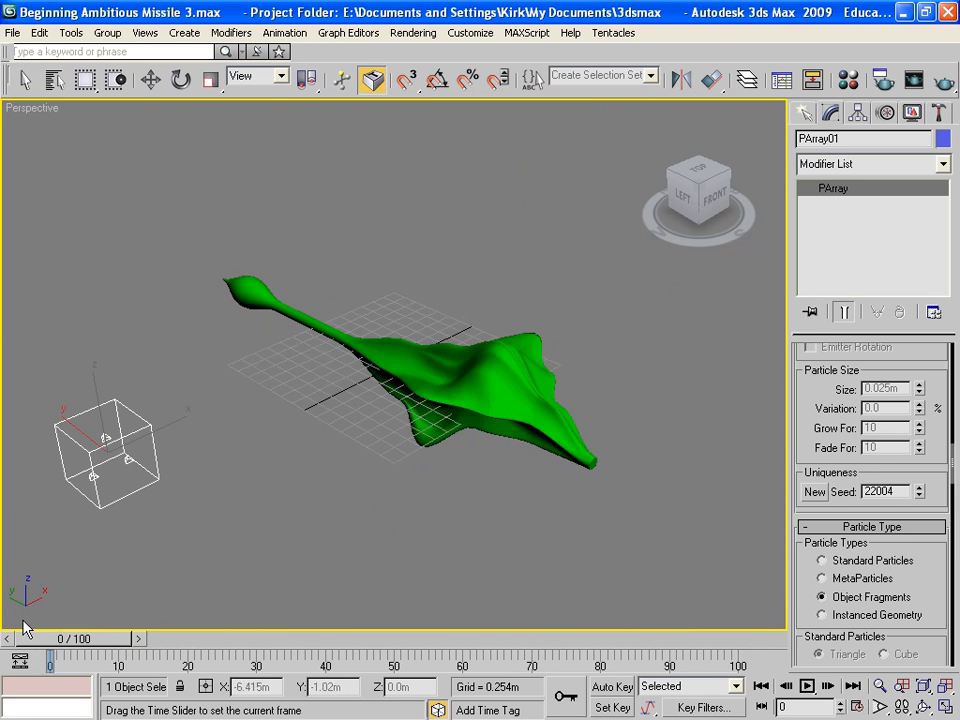